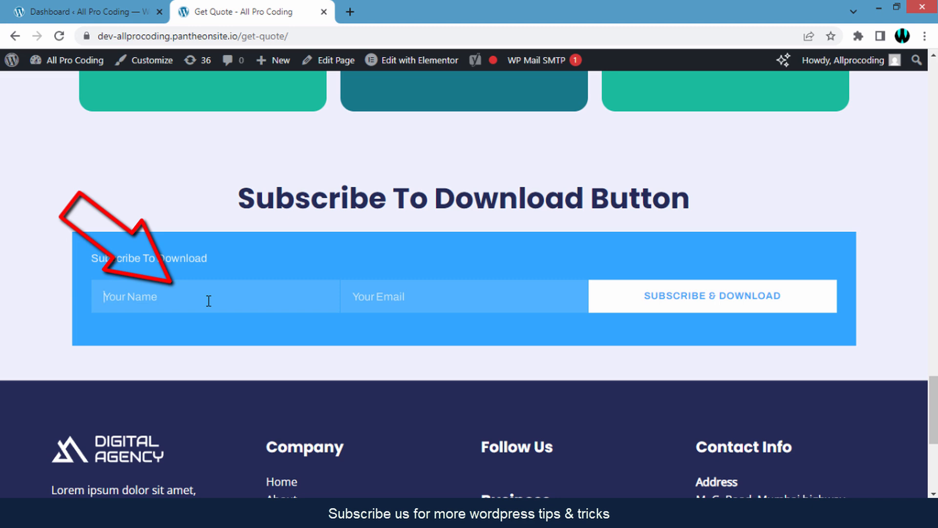
Step: Examine the name field, email field and download button of the Subscribe To Download form on the Get Quote page
{"action": "left_click", "coordinate": [208, 301]}
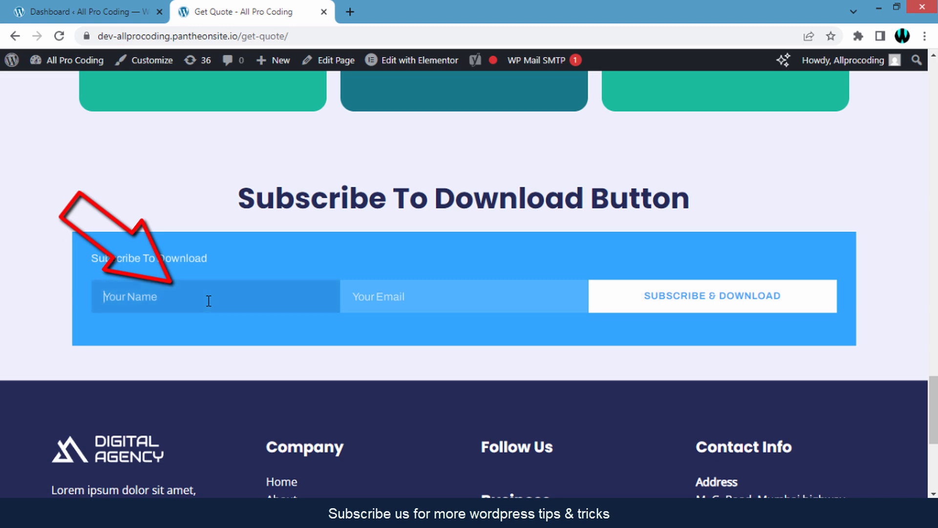
{"action": "left_click", "coordinate": [424, 300]}
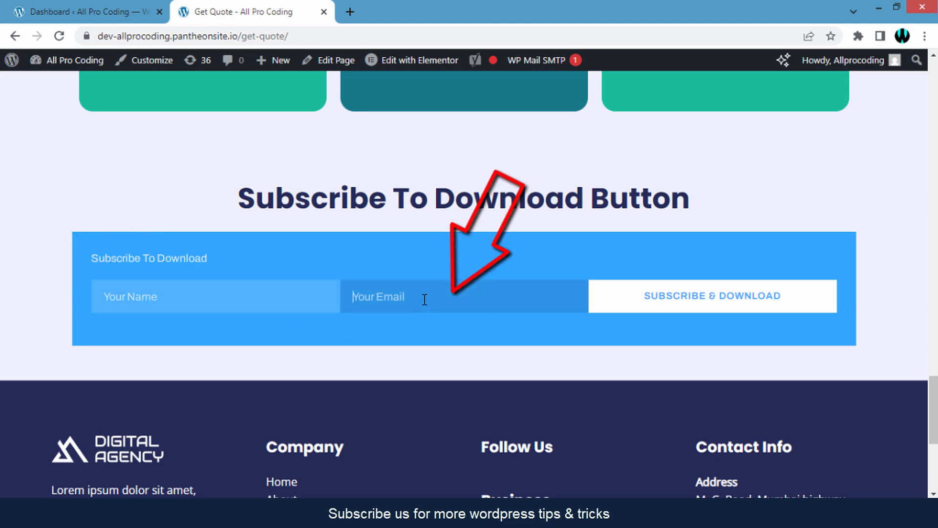
{"action": "left_click", "coordinate": [538, 332]}
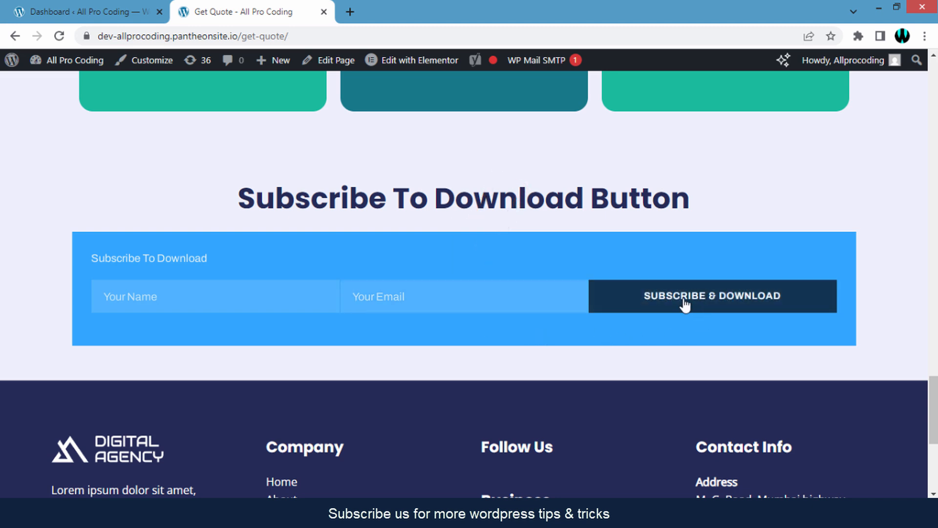
{"action": "left_click", "coordinate": [699, 301]}
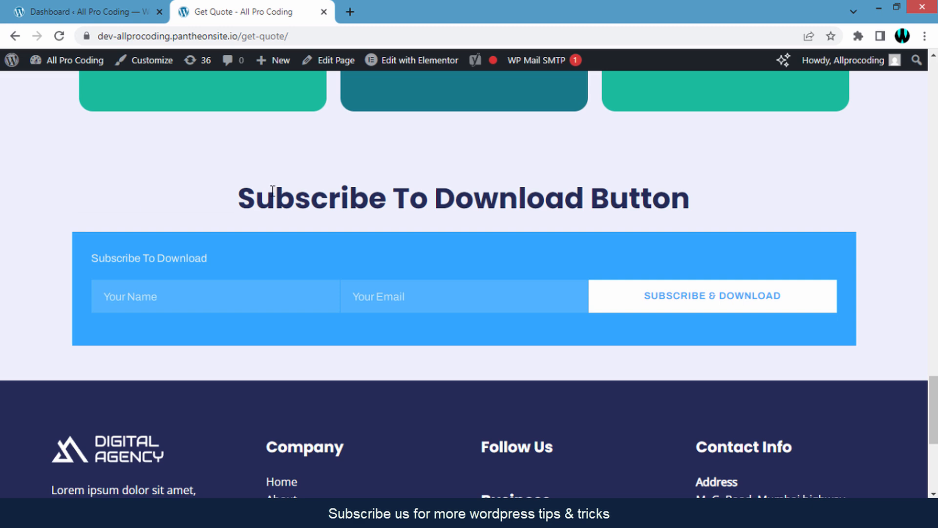
Step: From the site's admin dashboard, search for new plugins with the keyword "Subscribe To Download Lite"
{"action": "left_click", "coordinate": [89, 10]}
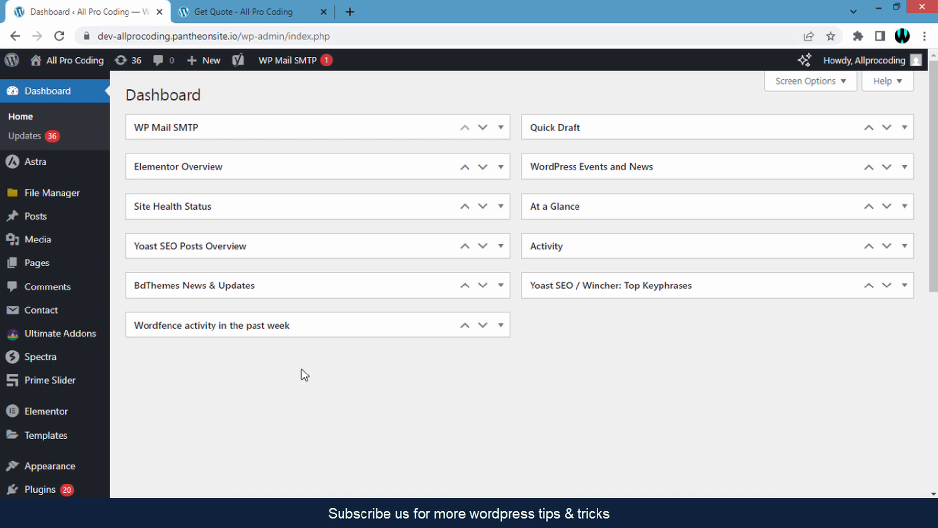
{"action": "scroll", "coordinate": [305, 382], "scroll_direction": "down", "scroll_amount": 2}
{"action": "left_click", "coordinate": [37, 399]}
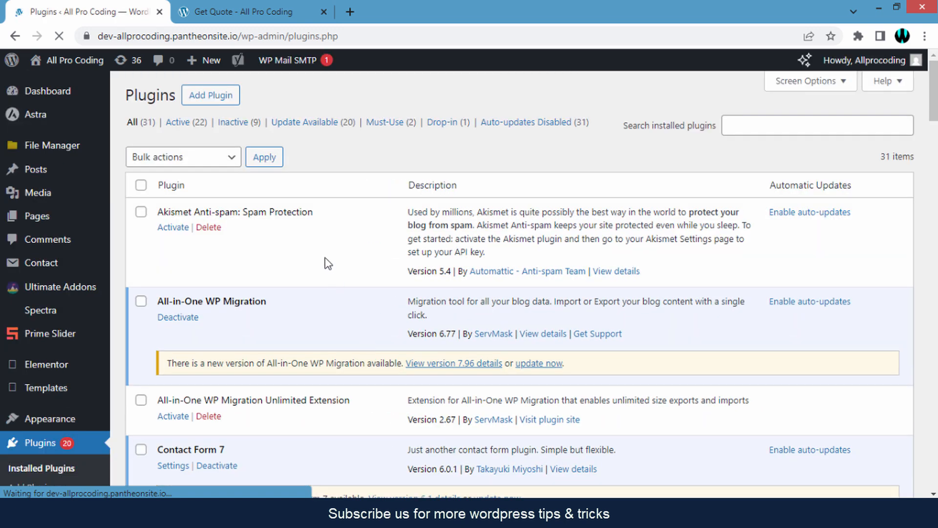
{"action": "left_click", "coordinate": [211, 98]}
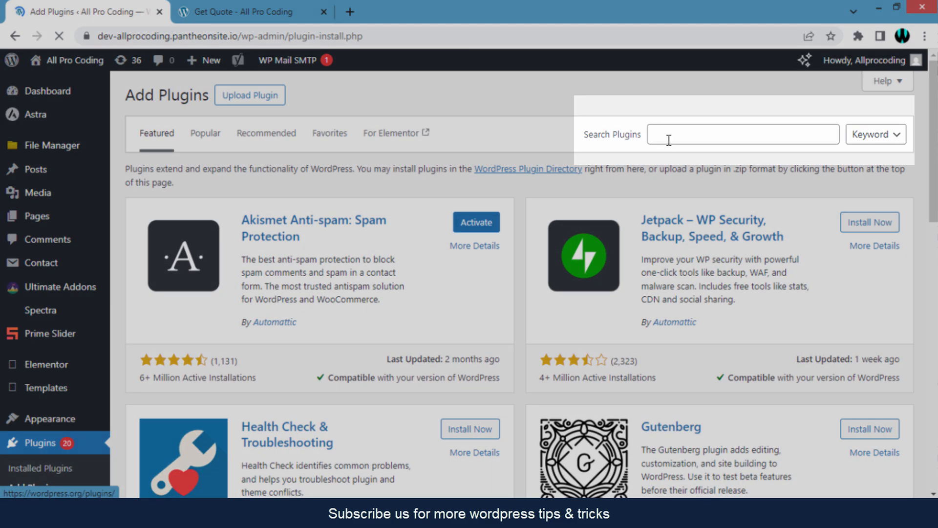
{"action": "left_click", "coordinate": [668, 137]}
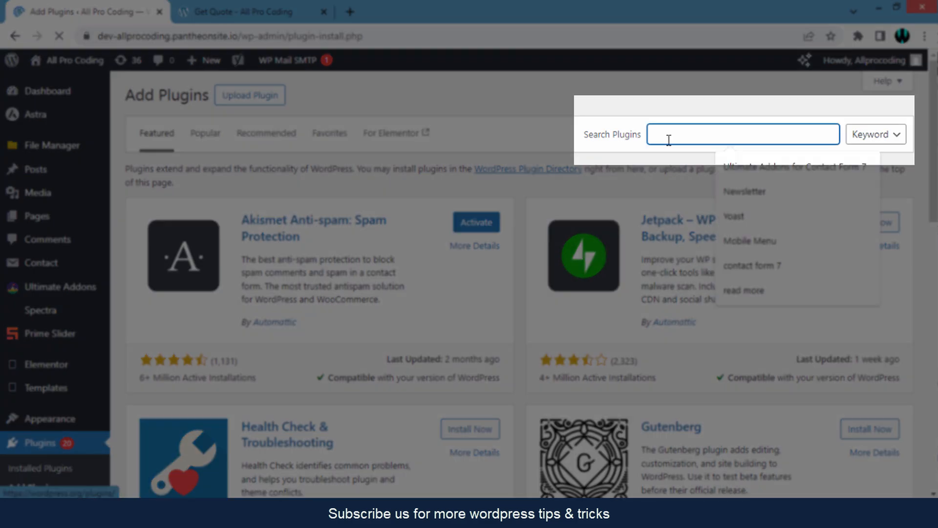
{"action": "type", "text": "Subscribe To Download Lite"}
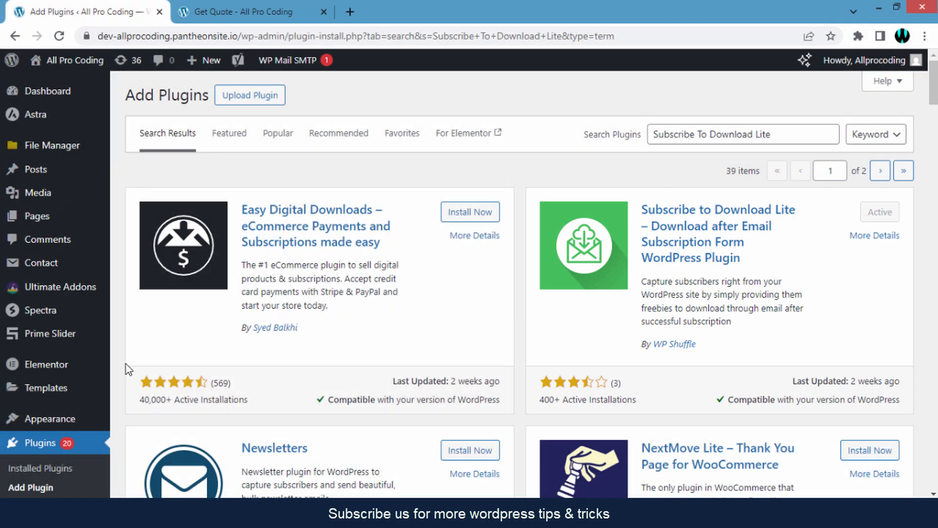
Step: Open the Subscribe to Download form for editing in the Subscribe to Download Lite plugin
{"action": "scroll", "coordinate": [63, 371], "scroll_direction": "down", "scroll_amount": 10}
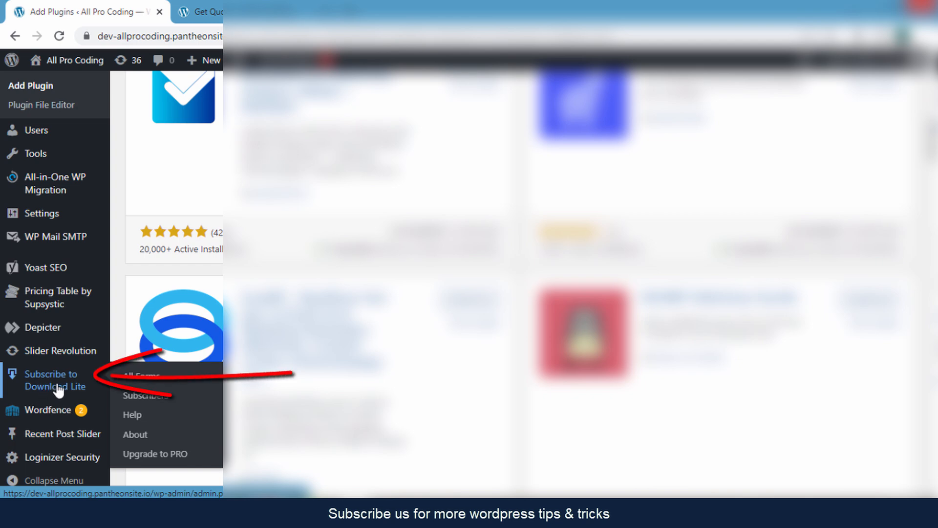
{"action": "left_click", "coordinate": [58, 390]}
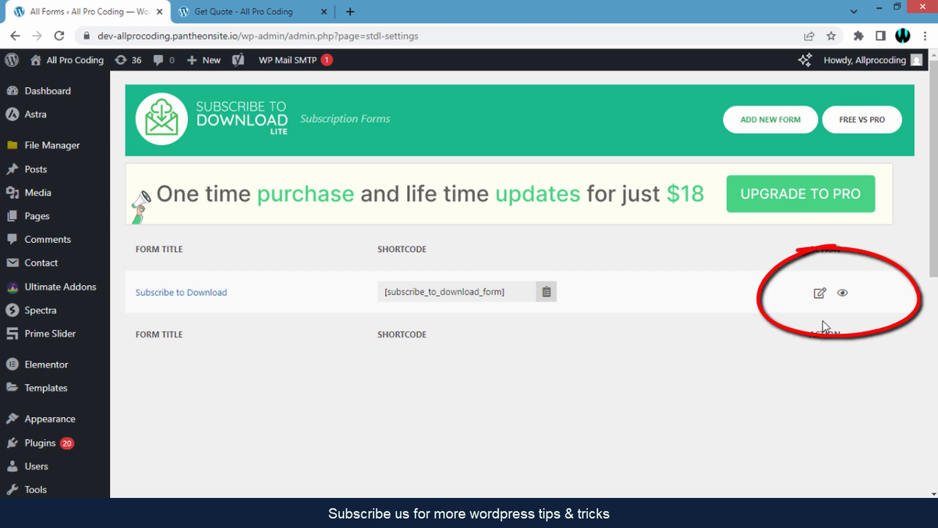
{"action": "left_click", "coordinate": [820, 294]}
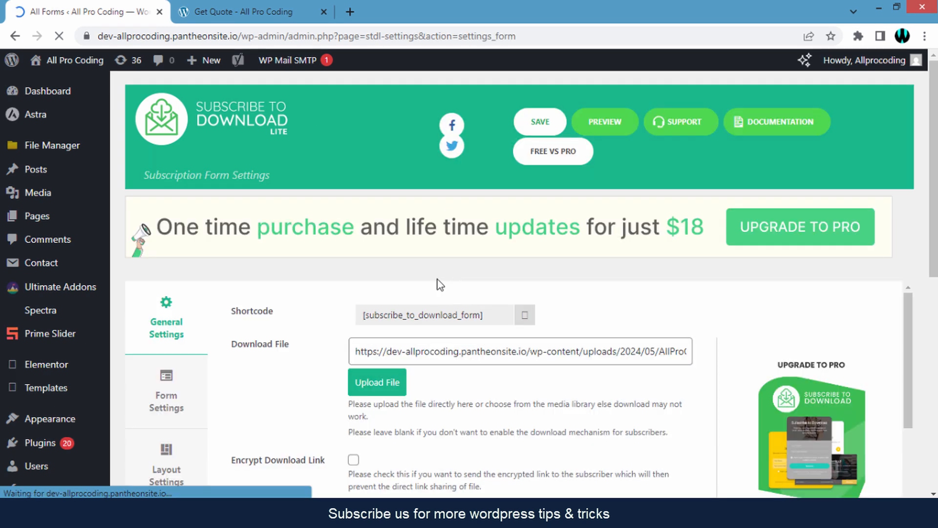
{"action": "scroll", "coordinate": [312, 293], "scroll_direction": "down", "scroll_amount": 1}
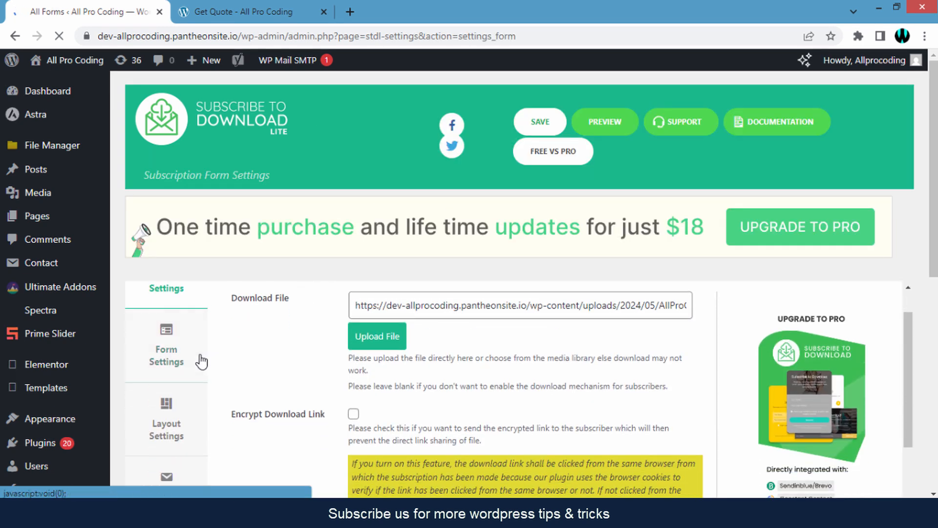
{"action": "scroll", "coordinate": [195, 377], "scroll_direction": "down", "scroll_amount": 1}
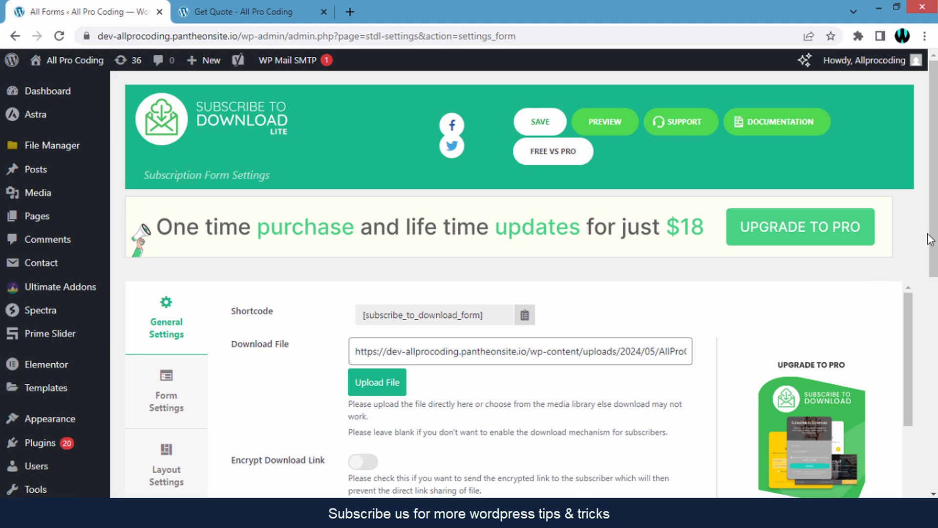
Step: Set the form's download file to AllProCodingPDF.pdf from the media library
{"action": "left_click_drag", "start_coordinate": [934, 228], "coordinate": [934, 292]}
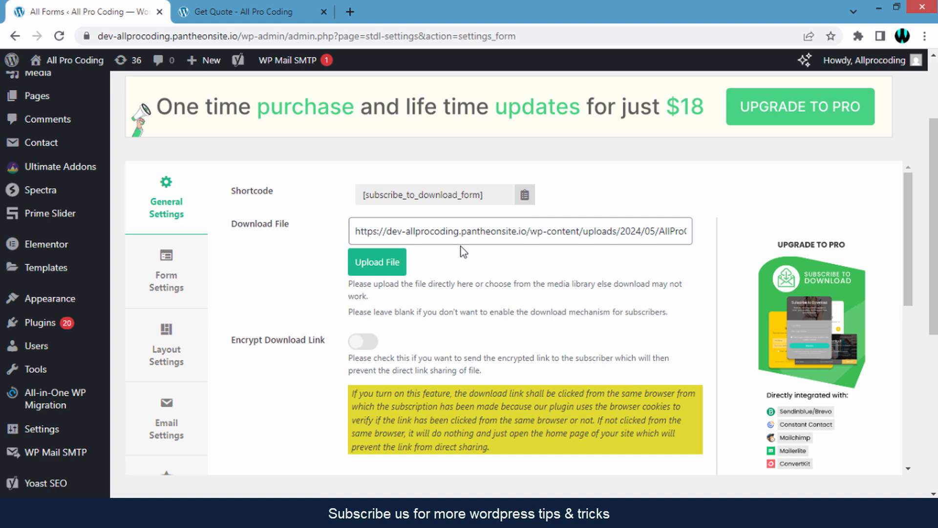
{"action": "left_click", "coordinate": [463, 234]}
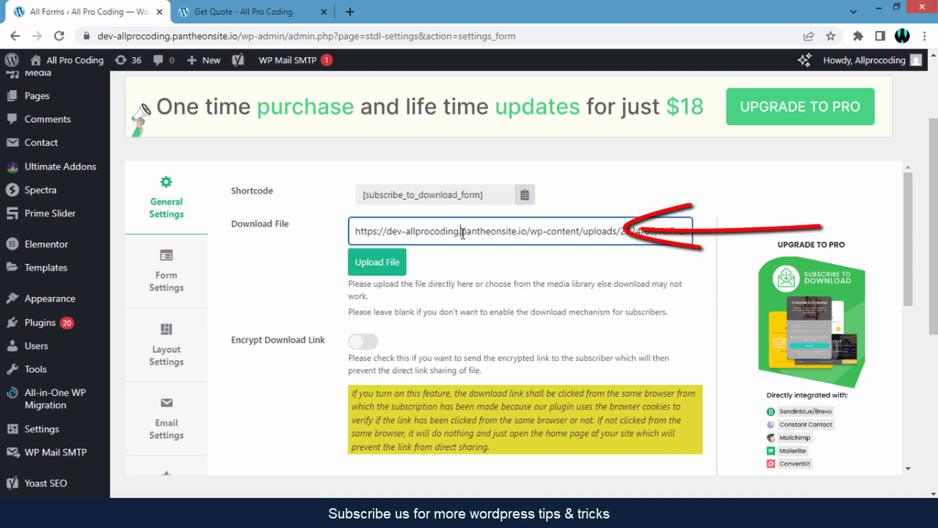
{"action": "left_click_drag", "start_coordinate": [454, 233], "coordinate": [580, 234]}
{"action": "left_click", "coordinate": [580, 234]}
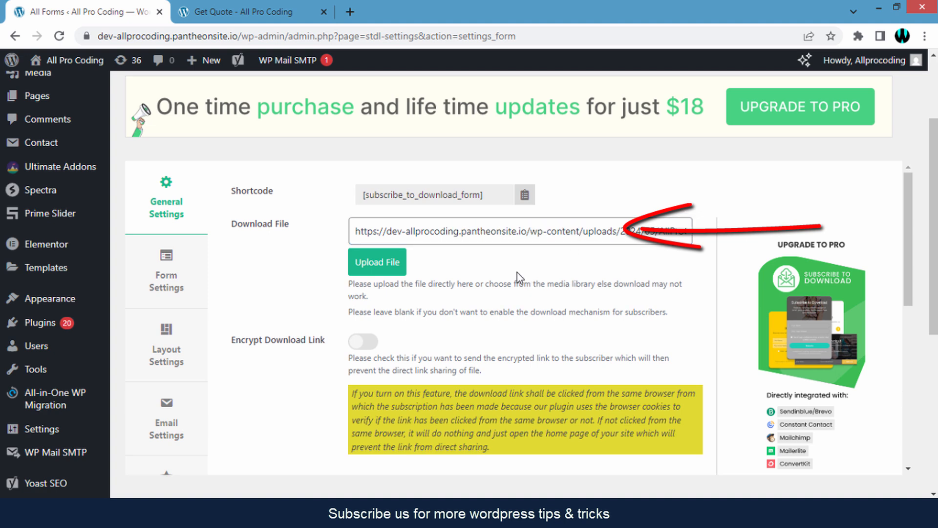
{"action": "left_click", "coordinate": [391, 268]}
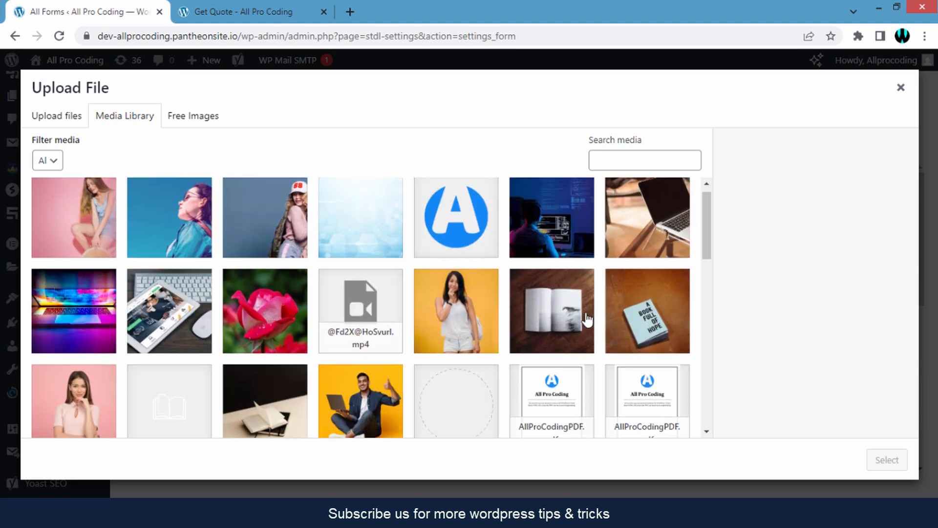
{"action": "scroll", "coordinate": [586, 319], "scroll_direction": "down", "scroll_amount": 3}
{"action": "left_click", "coordinate": [551, 286]}
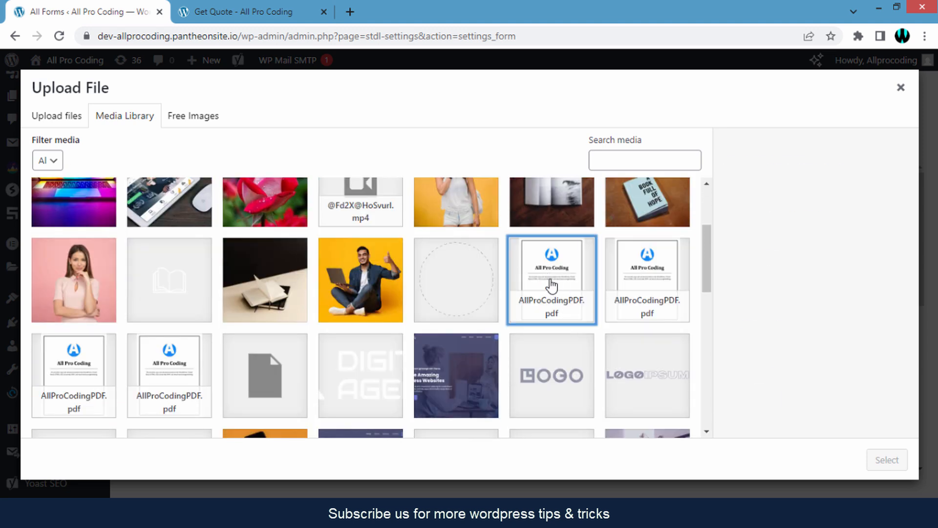
{"action": "left_click", "coordinate": [892, 463]}
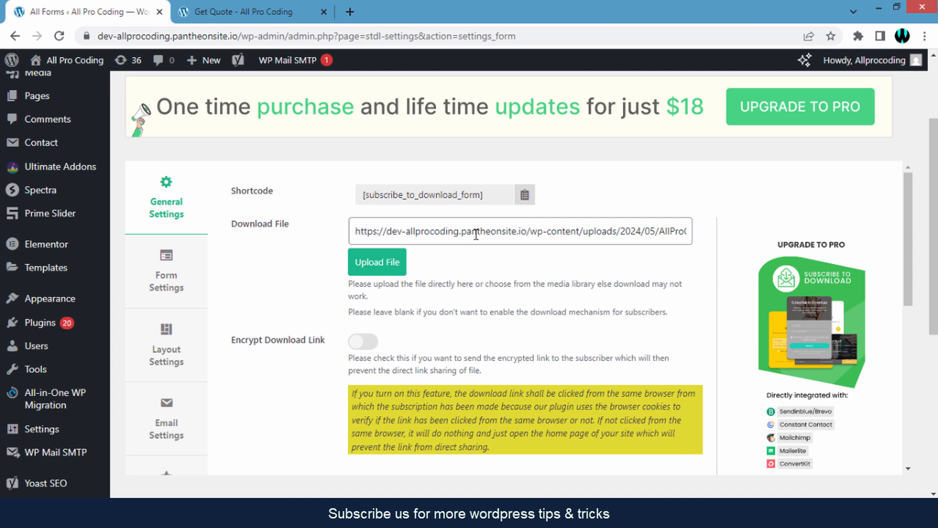
Step: Review the remaining general settings: link encryption, the success, required-field and error messages, and the Always Show option
{"action": "scroll", "coordinate": [479, 275], "scroll_direction": "down", "scroll_amount": 1}
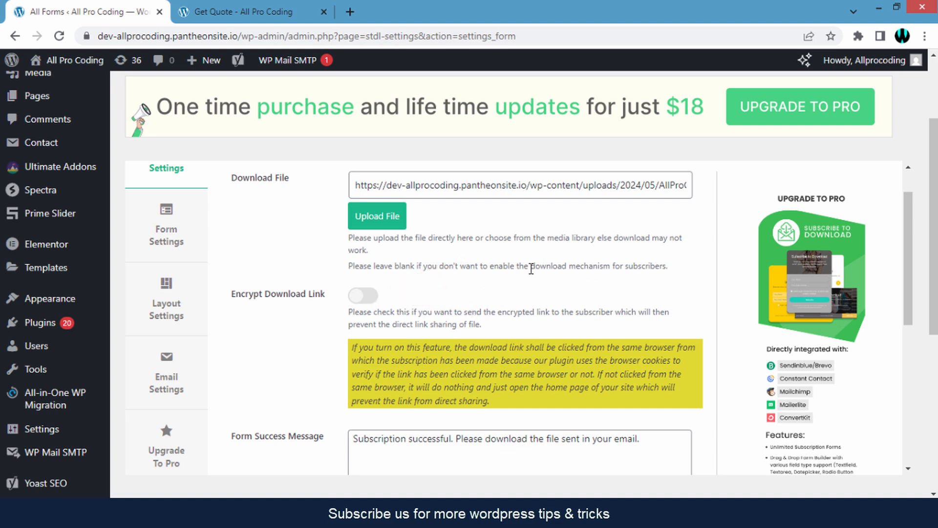
{"action": "scroll", "coordinate": [527, 267], "scroll_direction": "down", "scroll_amount": 1}
{"action": "scroll", "coordinate": [527, 267], "scroll_direction": "down", "scroll_amount": 2}
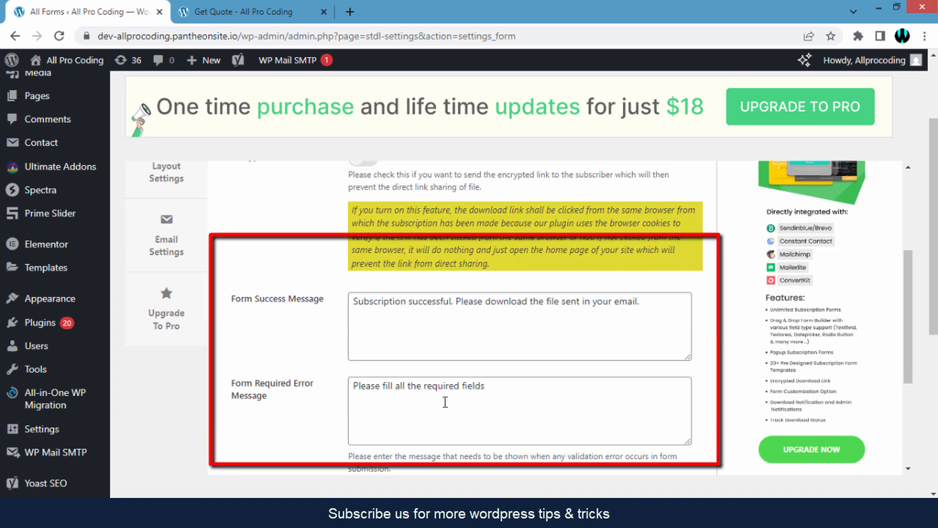
{"action": "scroll", "coordinate": [445, 402], "scroll_direction": "down", "scroll_amount": 1}
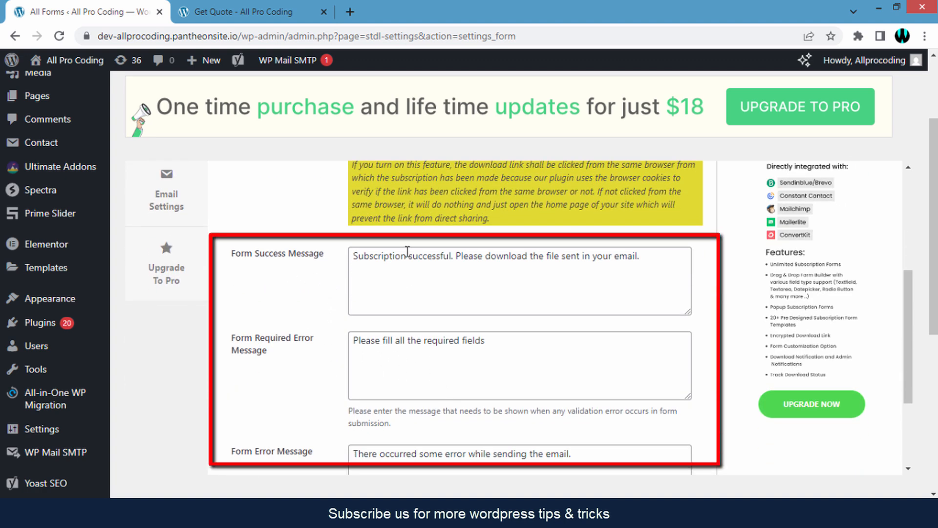
{"action": "left_click", "coordinate": [406, 256]}
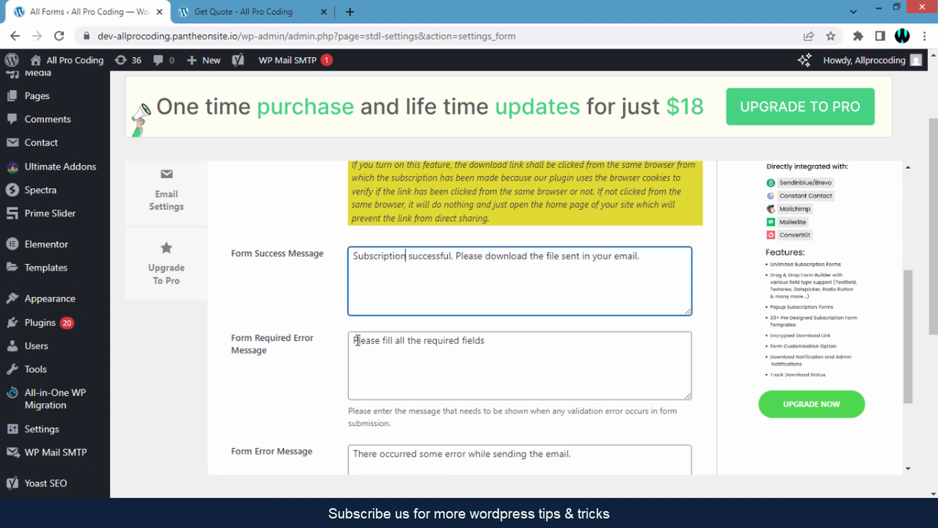
{"action": "left_click_drag", "start_coordinate": [358, 340], "coordinate": [494, 343]}
{"action": "left_click", "coordinate": [493, 344]}
{"action": "scroll", "coordinate": [494, 343], "scroll_direction": "down", "scroll_amount": 3}
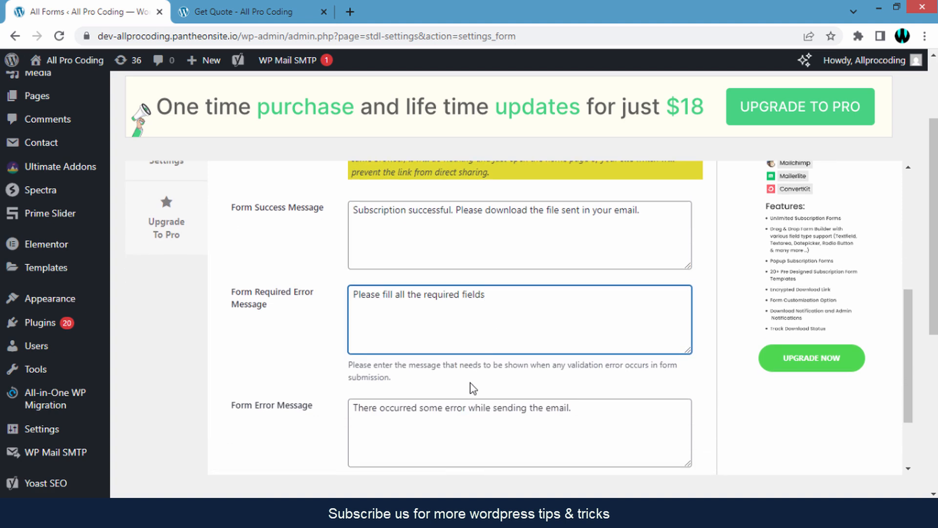
{"action": "left_click_drag", "start_coordinate": [358, 315], "coordinate": [531, 318]}
{"action": "left_click", "coordinate": [531, 318]}
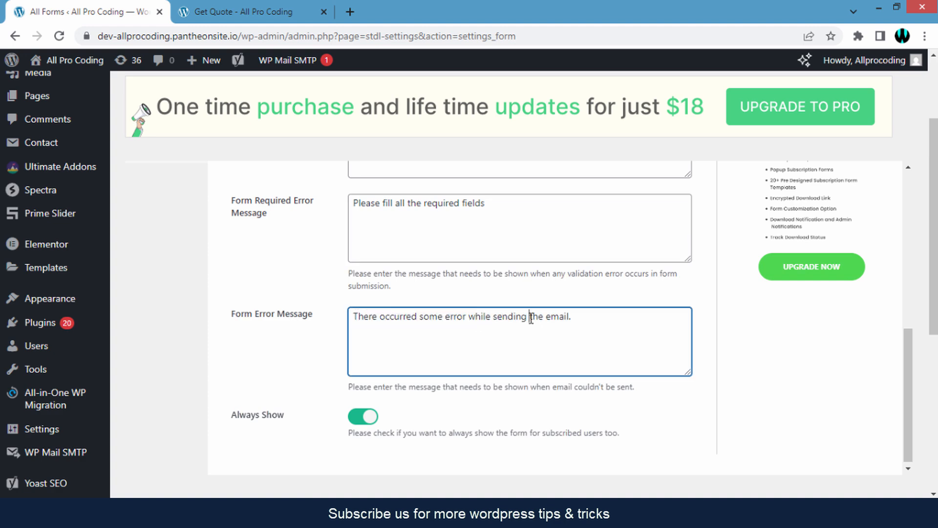
{"action": "left_click", "coordinate": [336, 318]}
{"action": "scroll", "coordinate": [336, 317], "scroll_direction": "up", "scroll_amount": 7}
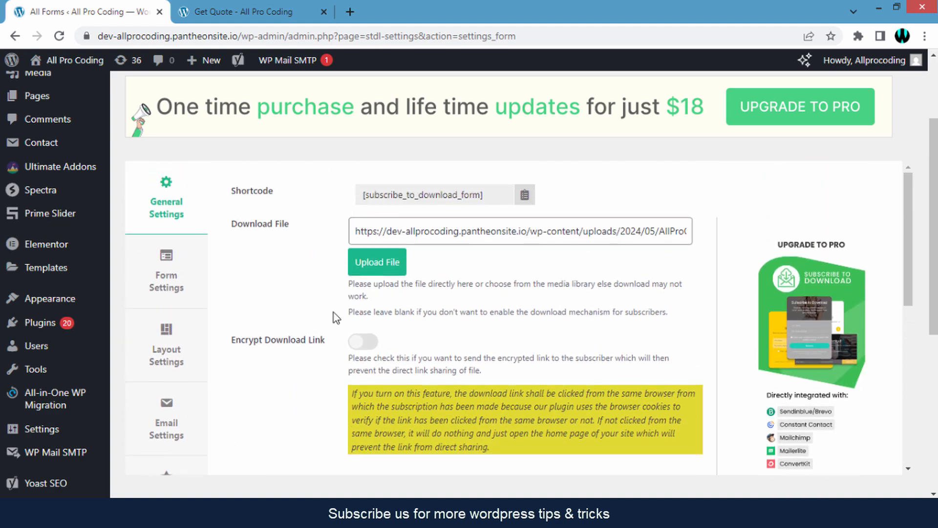
Step: In the form settings, examine the Heading section, switching its display on and back off
{"action": "left_click", "coordinate": [170, 289]}
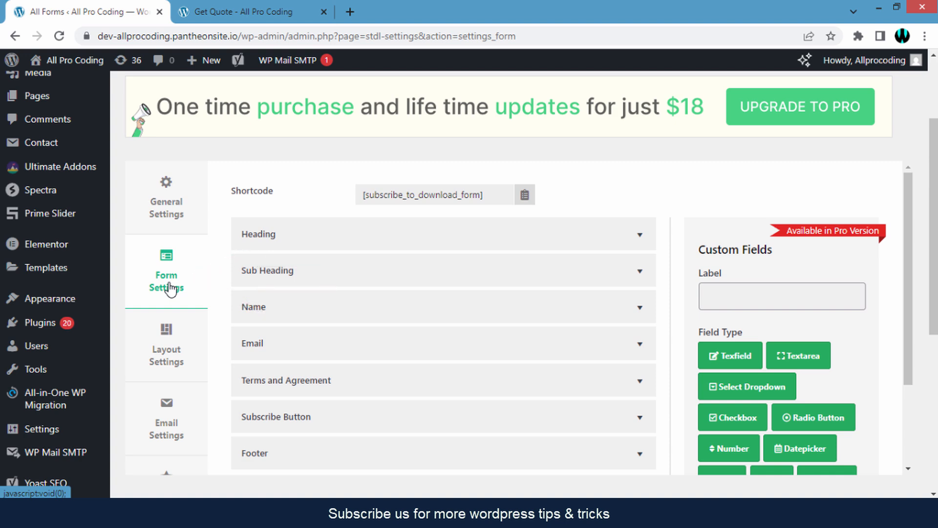
{"action": "left_click", "coordinate": [640, 245]}
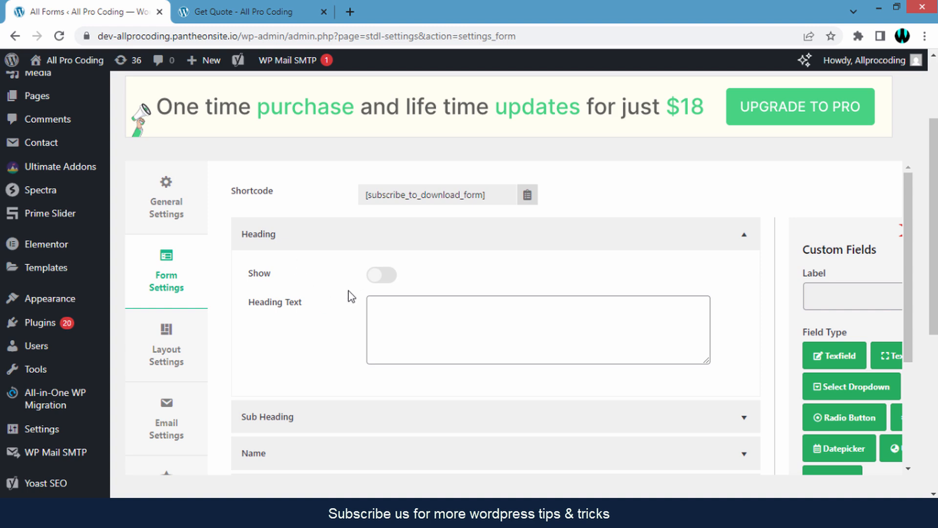
{"action": "left_click", "coordinate": [391, 284]}
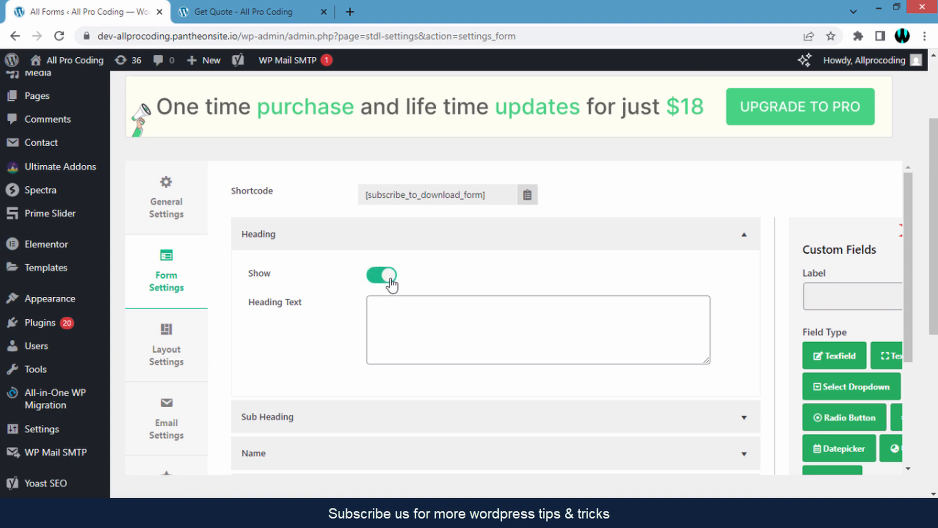
{"action": "left_click", "coordinate": [423, 319]}
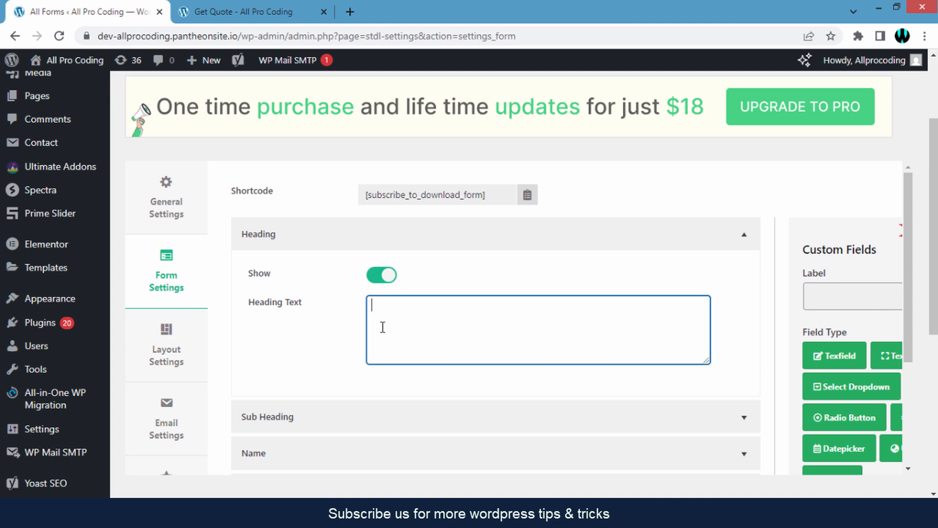
{"action": "left_click", "coordinate": [377, 278]}
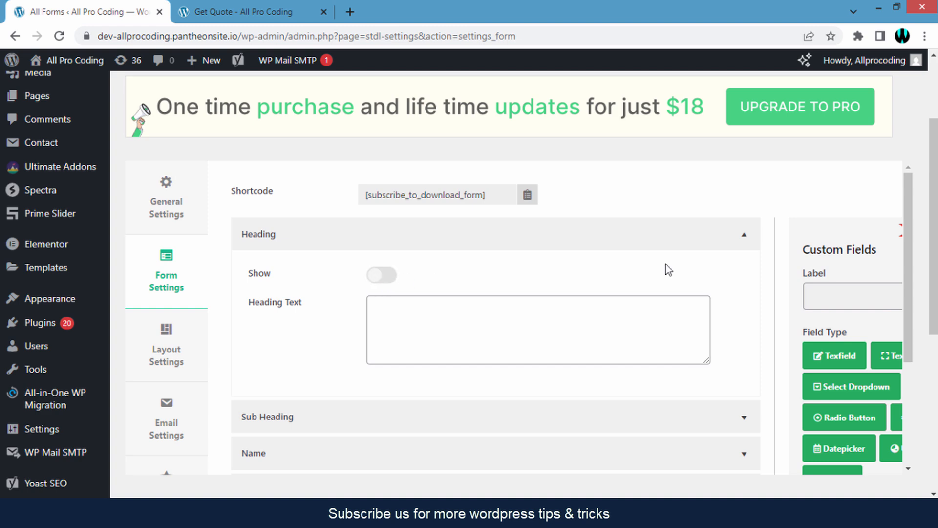
{"action": "left_click", "coordinate": [751, 243]}
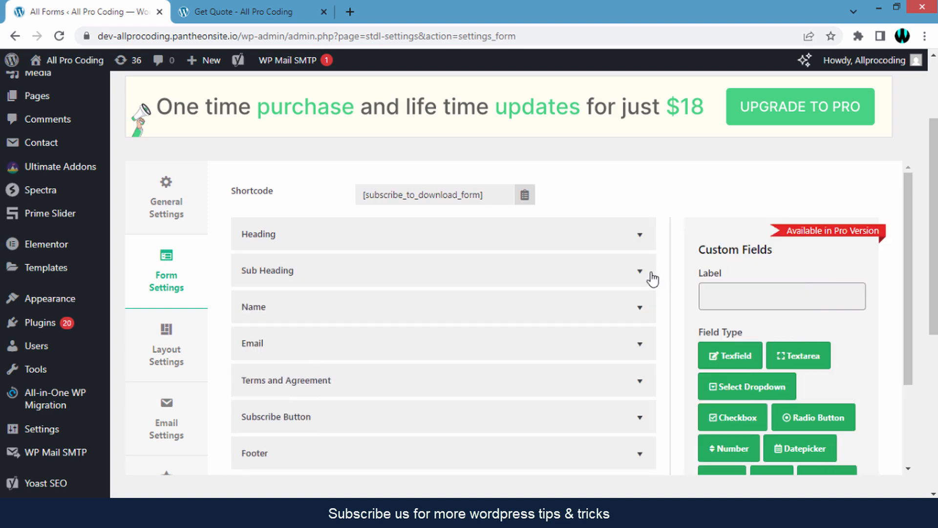
Step: Examine the Sub Heading and Name sections of the form settings, leaving both collapsed
{"action": "left_click", "coordinate": [651, 275]}
{"action": "left_click", "coordinate": [729, 275]}
{"action": "left_click", "coordinate": [623, 269]}
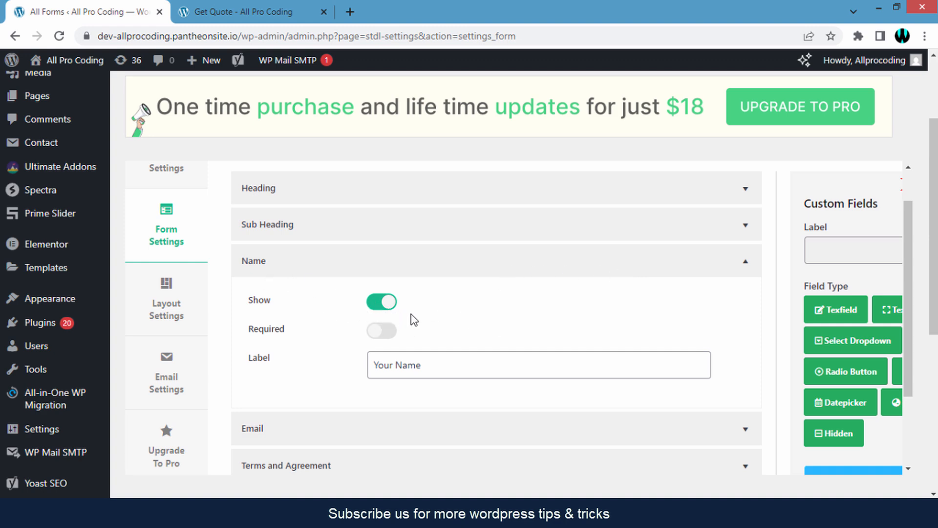
{"action": "left_click", "coordinate": [744, 272]}
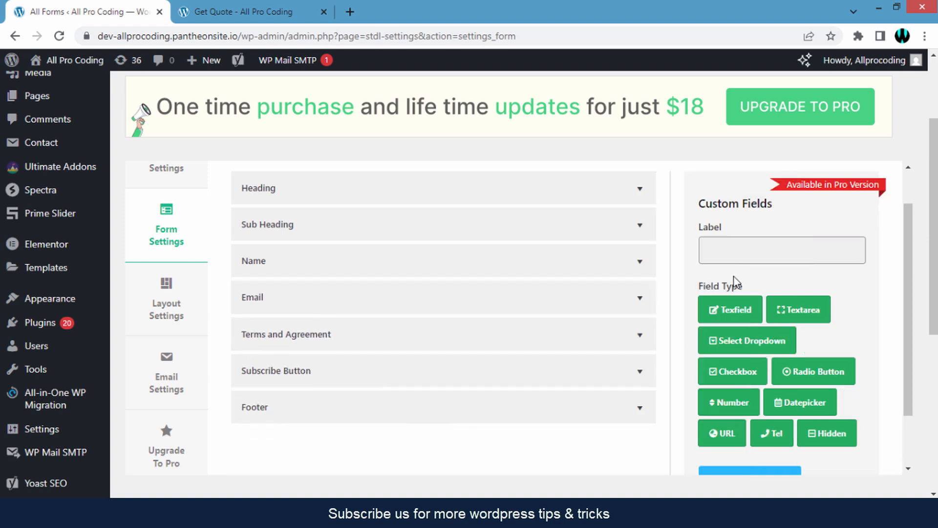
Step: Examine the Email and the Terms and Agreement sections of the form settings, leaving both collapsed
{"action": "left_click", "coordinate": [644, 304]}
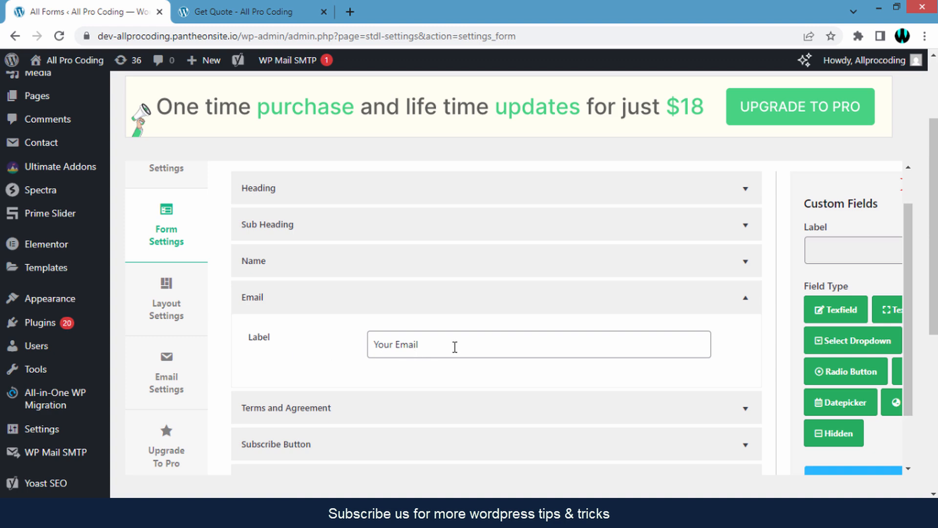
{"action": "left_click_drag", "start_coordinate": [455, 347], "coordinate": [403, 345]}
{"action": "left_click", "coordinate": [417, 345]}
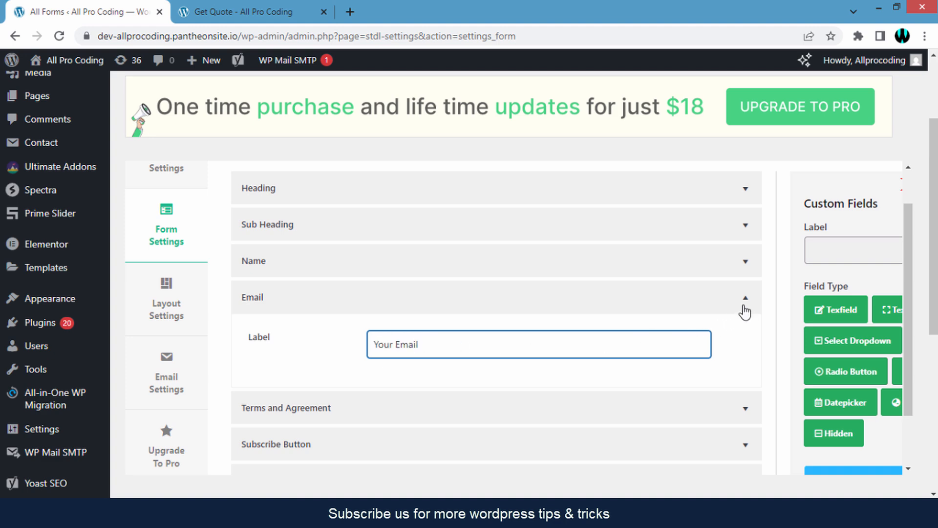
{"action": "left_click", "coordinate": [743, 307]}
{"action": "scroll", "coordinate": [614, 347], "scroll_direction": "down", "scroll_amount": 1}
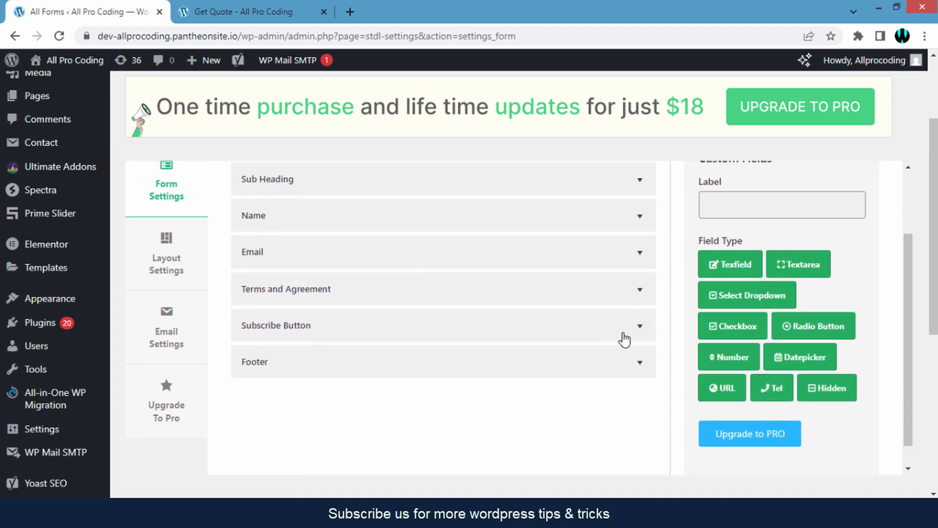
{"action": "left_click", "coordinate": [638, 296]}
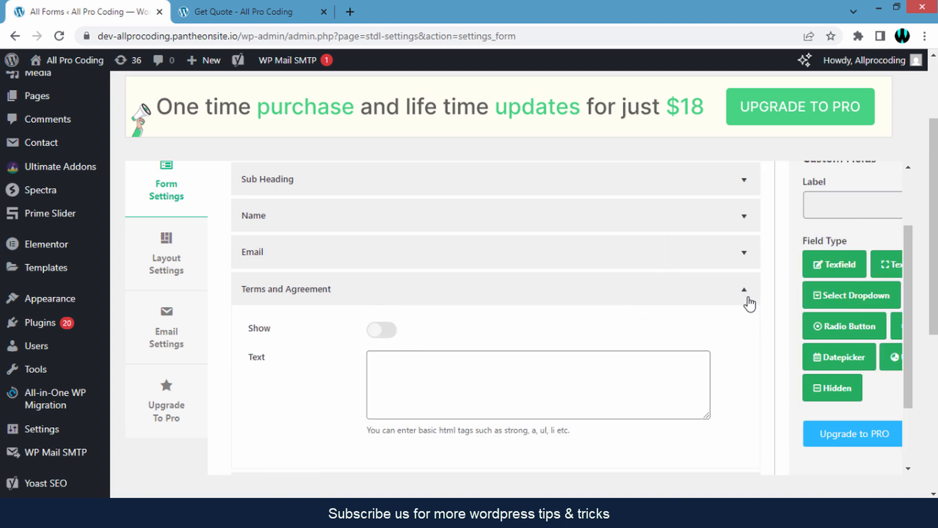
{"action": "left_click", "coordinate": [744, 297]}
{"action": "scroll", "coordinate": [719, 317], "scroll_direction": "down", "scroll_amount": 1}
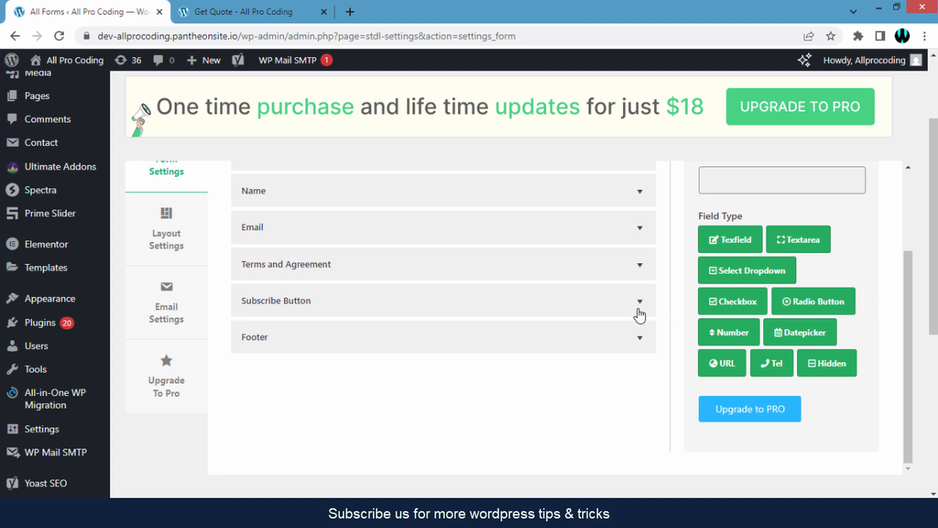
Step: Examine the button text in the Subscribe Button section and collapse the section again
{"action": "left_click", "coordinate": [638, 309]}
{"action": "left_click_drag", "start_coordinate": [494, 342], "coordinate": [362, 353]}
{"action": "left_click", "coordinate": [363, 354]}
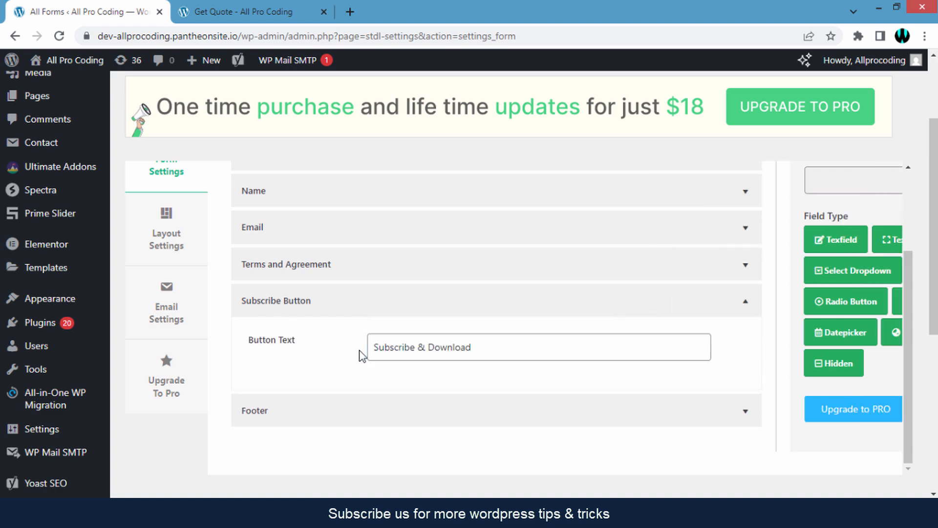
{"action": "left_click_drag", "start_coordinate": [493, 353], "coordinate": [336, 357]}
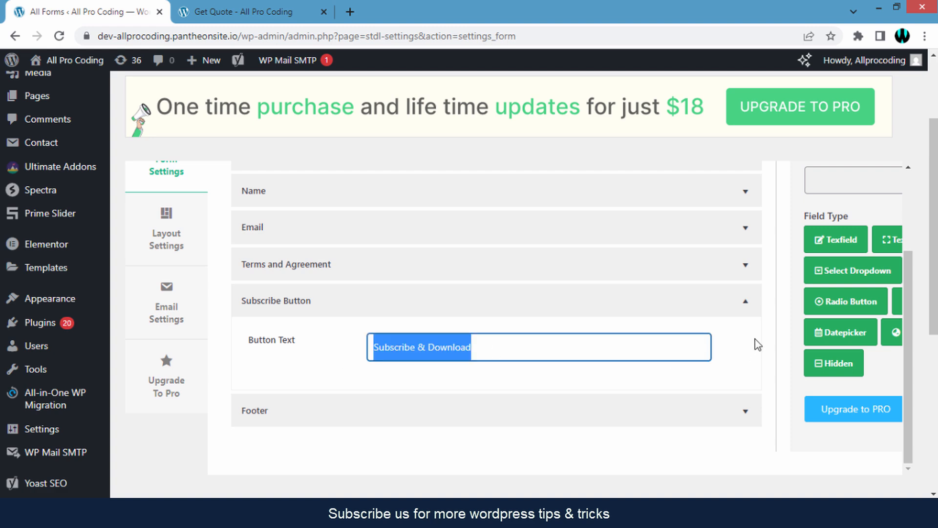
{"action": "left_click", "coordinate": [745, 301]}
Step: Examine the Footer section of the form settings, switching its display on and back off before collapsing it
{"action": "left_click", "coordinate": [639, 348]}
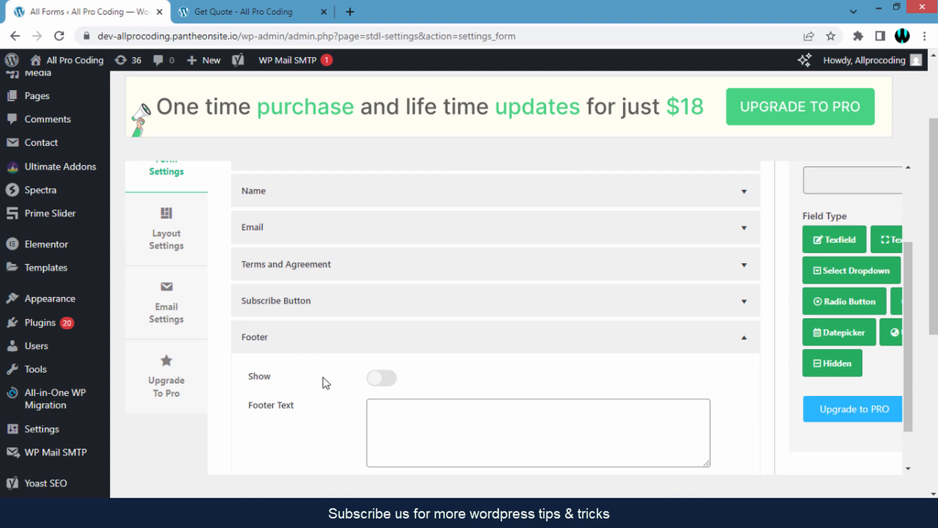
{"action": "left_click", "coordinate": [386, 380]}
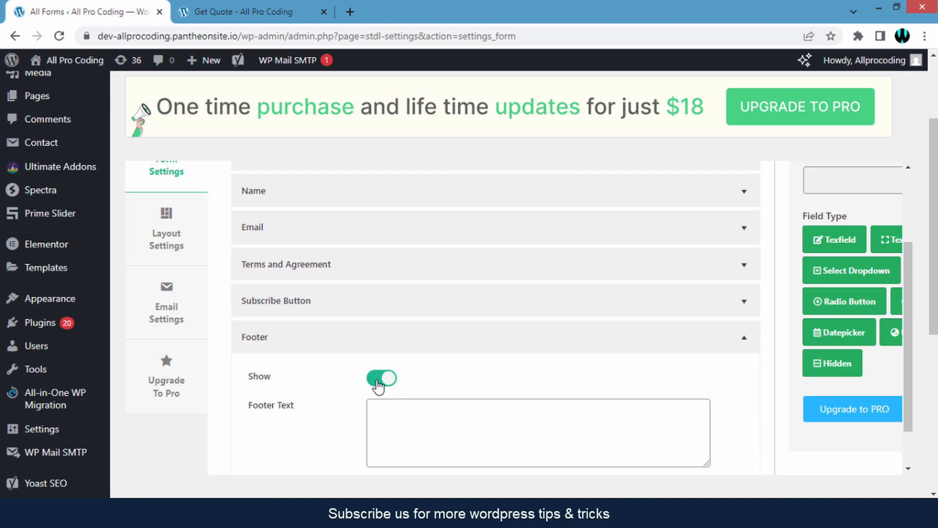
{"action": "left_click", "coordinate": [380, 380]}
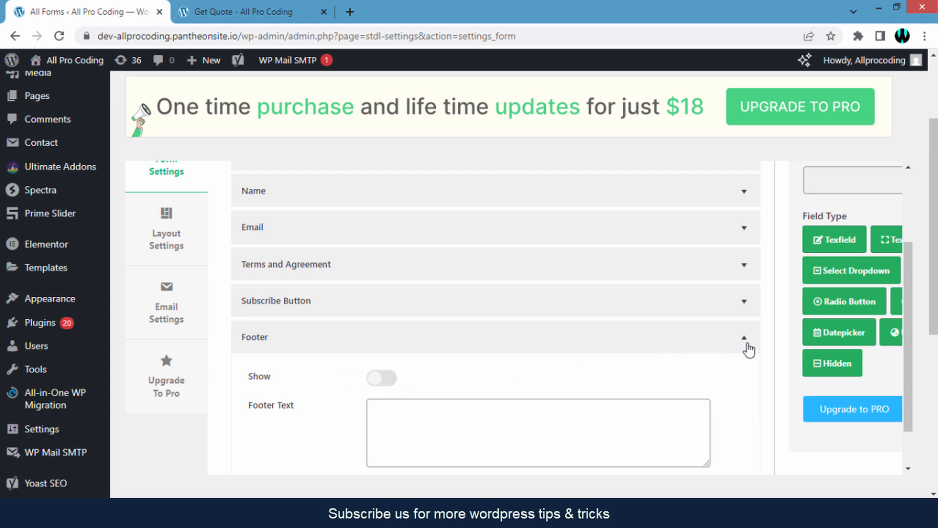
{"action": "left_click", "coordinate": [747, 345]}
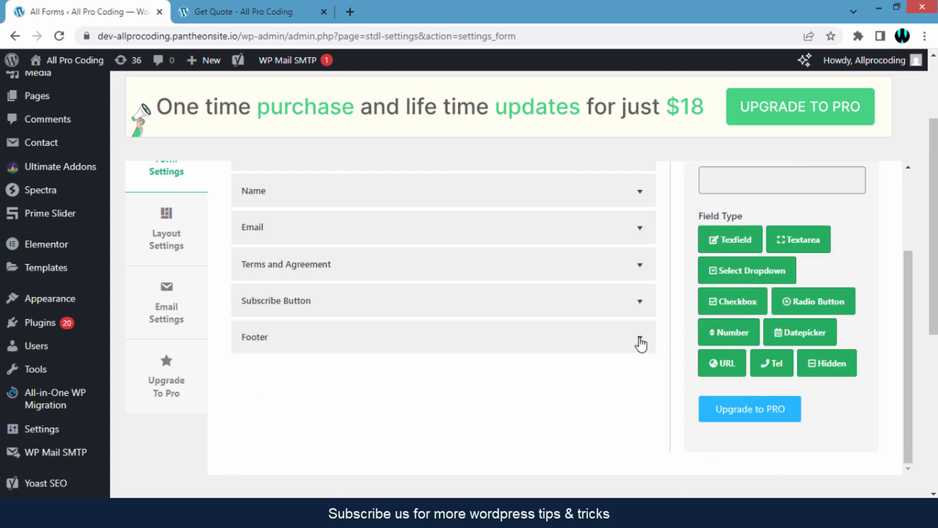
{"action": "scroll", "coordinate": [477, 349], "scroll_direction": "down", "scroll_amount": 1}
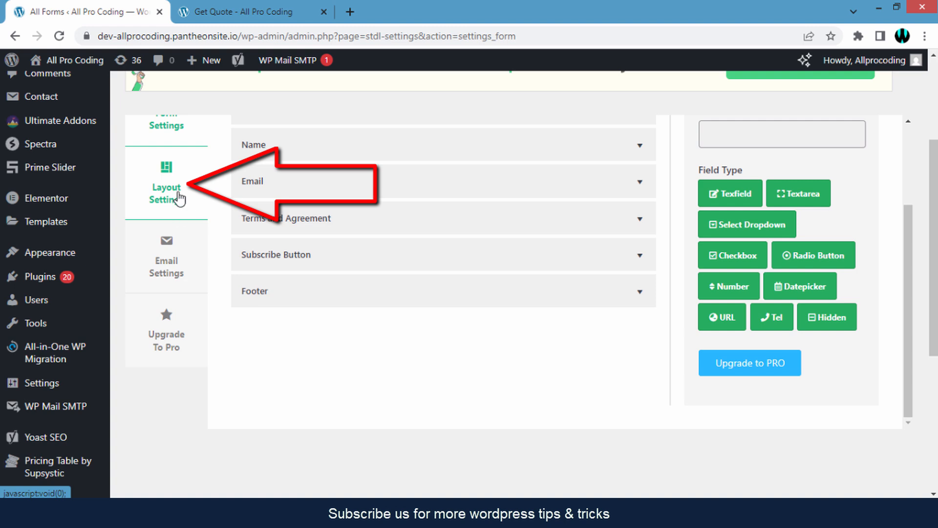
Step: In the layout settings, preview each form layout in turn, from Template 1 through Template 5
{"action": "left_click", "coordinate": [164, 205]}
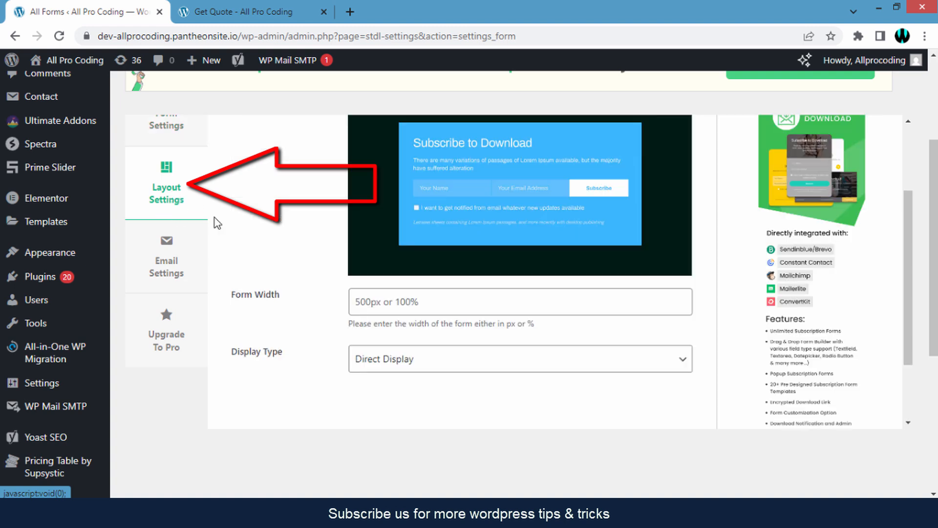
{"action": "scroll", "coordinate": [706, 294], "scroll_direction": "up", "scroll_amount": 3}
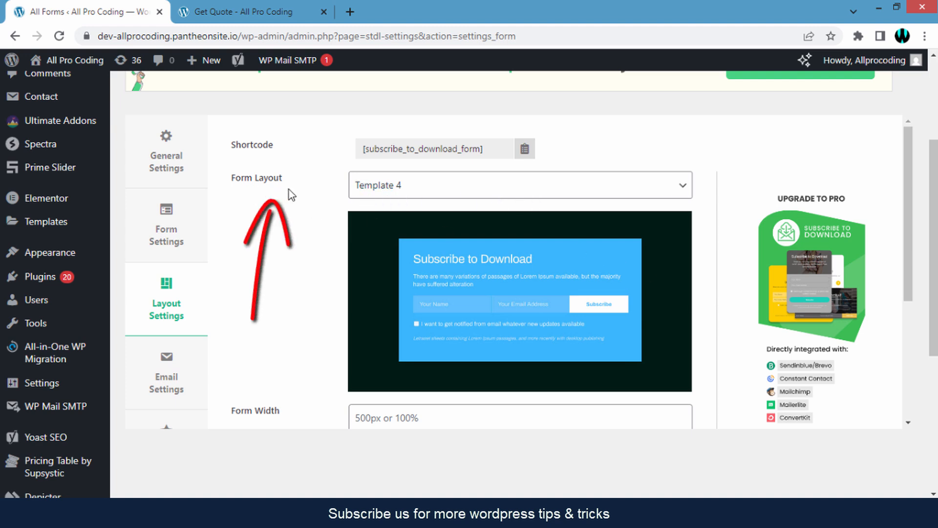
{"action": "left_click", "coordinate": [546, 195]}
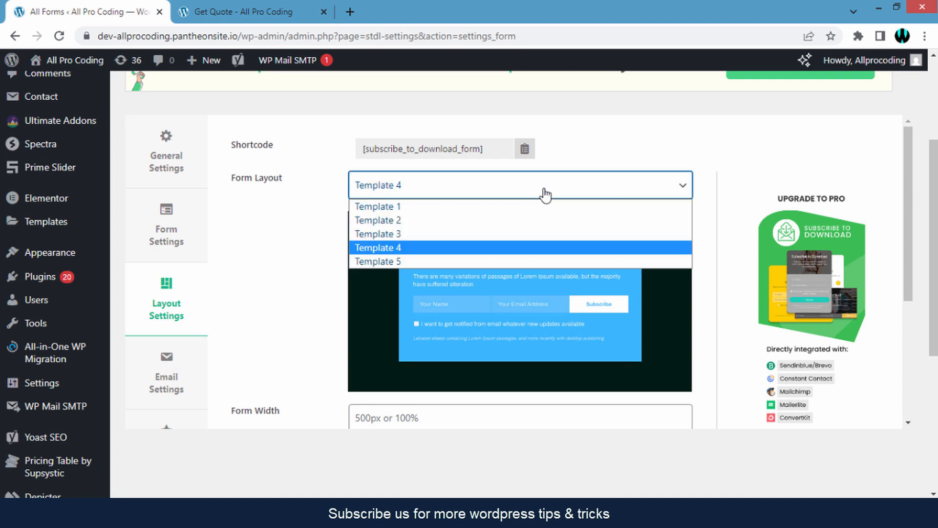
{"action": "left_click", "coordinate": [471, 208]}
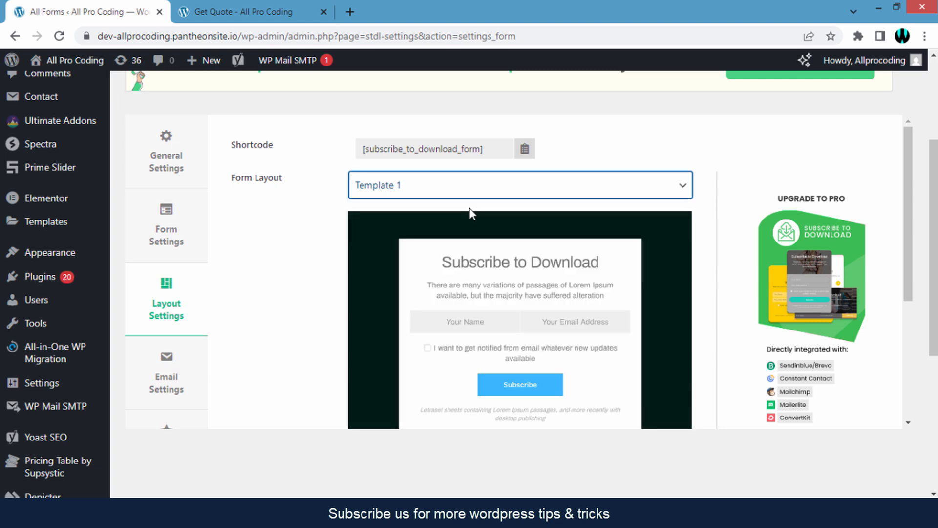
{"action": "scroll", "coordinate": [571, 164], "scroll_direction": "down", "scroll_amount": 2}
{"action": "scroll", "coordinate": [570, 163], "scroll_direction": "up", "scroll_amount": 1}
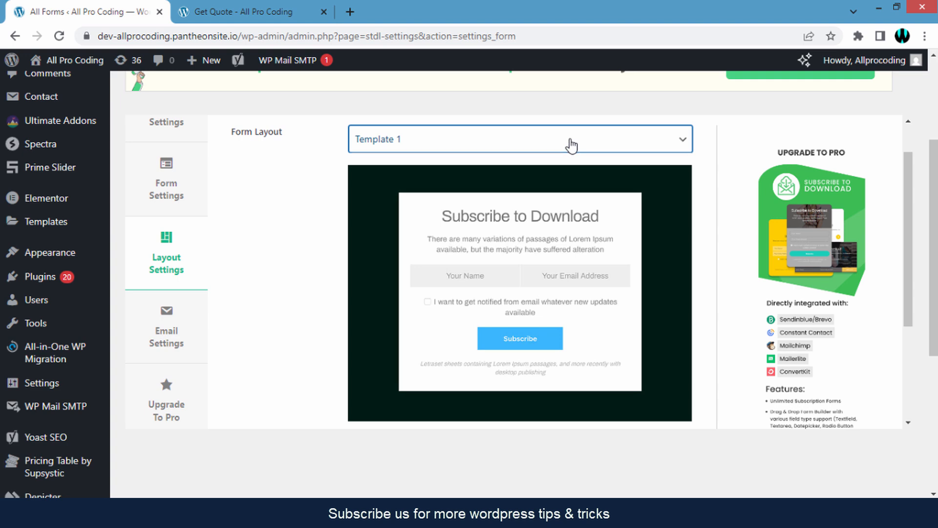
{"action": "left_click", "coordinate": [570, 141]}
{"action": "left_click", "coordinate": [498, 174]}
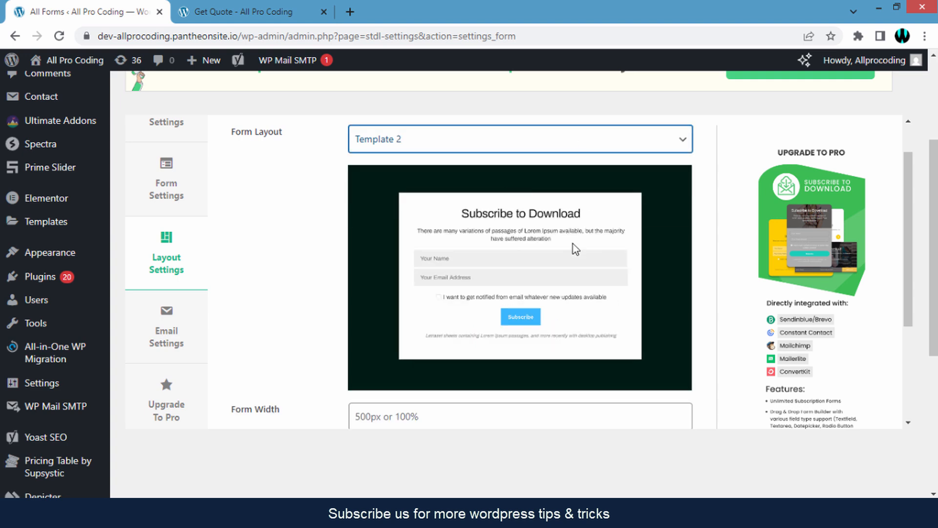
{"action": "left_click", "coordinate": [532, 142]}
{"action": "left_click", "coordinate": [508, 194]}
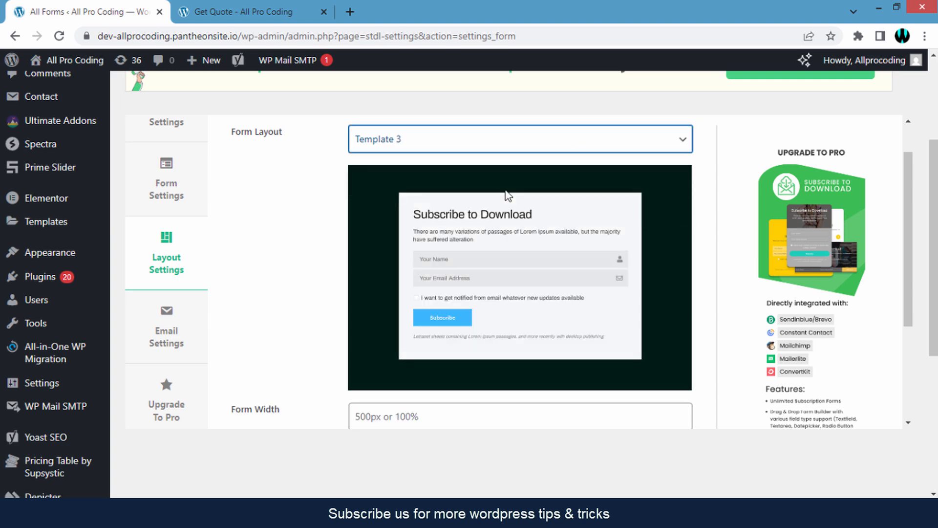
{"action": "left_click", "coordinate": [532, 147]}
{"action": "left_click", "coordinate": [462, 201]}
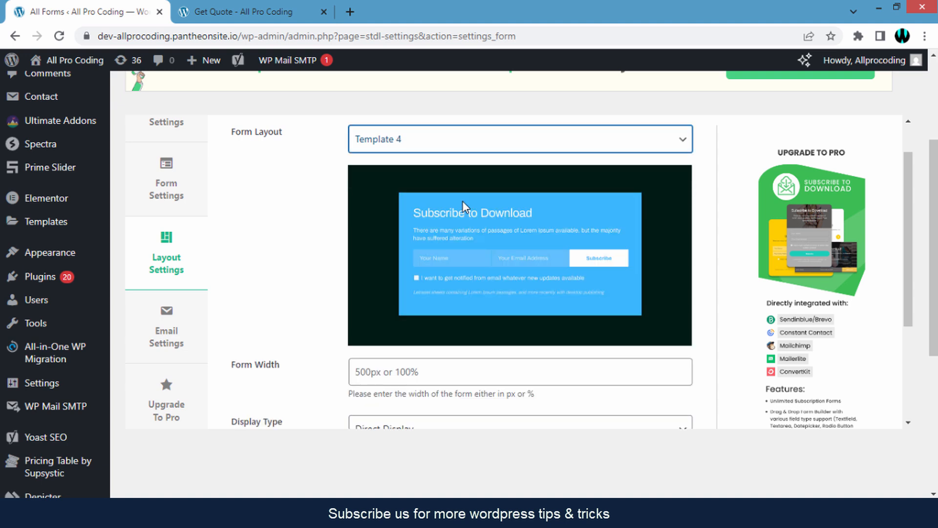
{"action": "left_click", "coordinate": [497, 145]}
{"action": "left_click", "coordinate": [478, 215]}
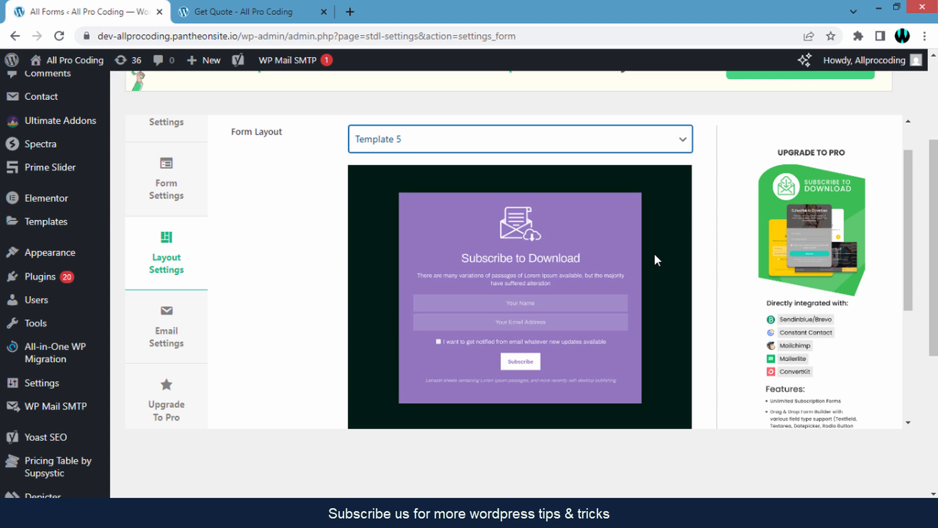
Step: Set the form layout to Template 4
{"action": "scroll", "coordinate": [654, 254], "scroll_direction": "down", "scroll_amount": 1}
{"action": "scroll", "coordinate": [640, 215], "scroll_direction": "up", "scroll_amount": 2}
{"action": "left_click", "coordinate": [632, 186]}
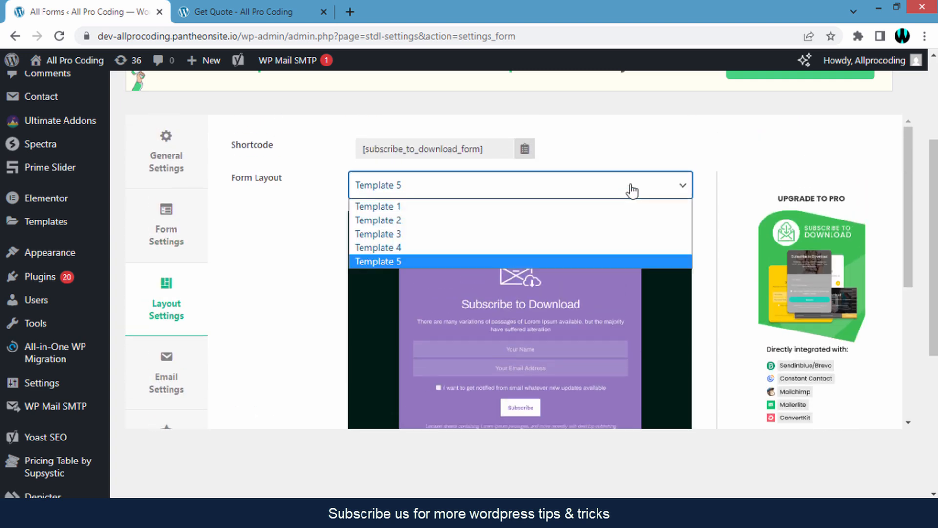
{"action": "left_click", "coordinate": [512, 246]}
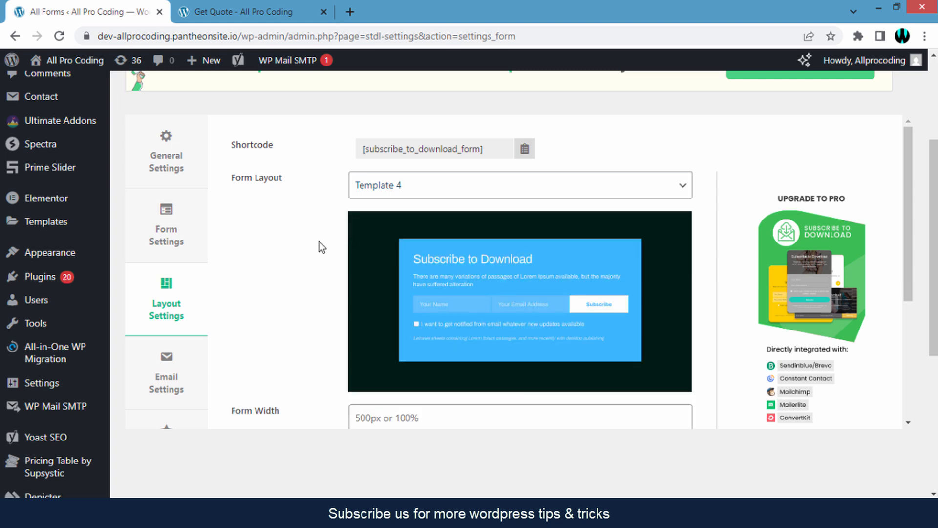
Step: Leave the form width empty and choose Direct Display as the form's display type
{"action": "scroll", "coordinate": [312, 281], "scroll_direction": "down", "scroll_amount": 3}
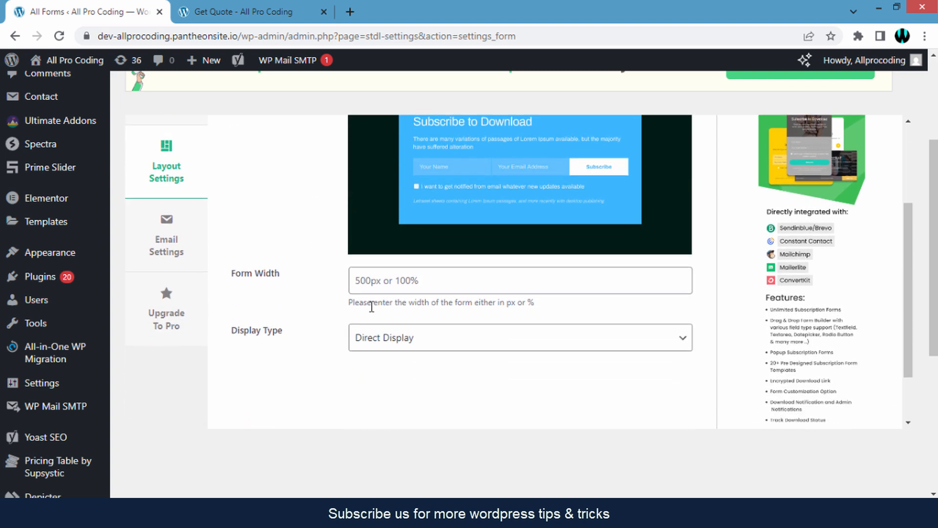
{"action": "left_click", "coordinate": [429, 282]}
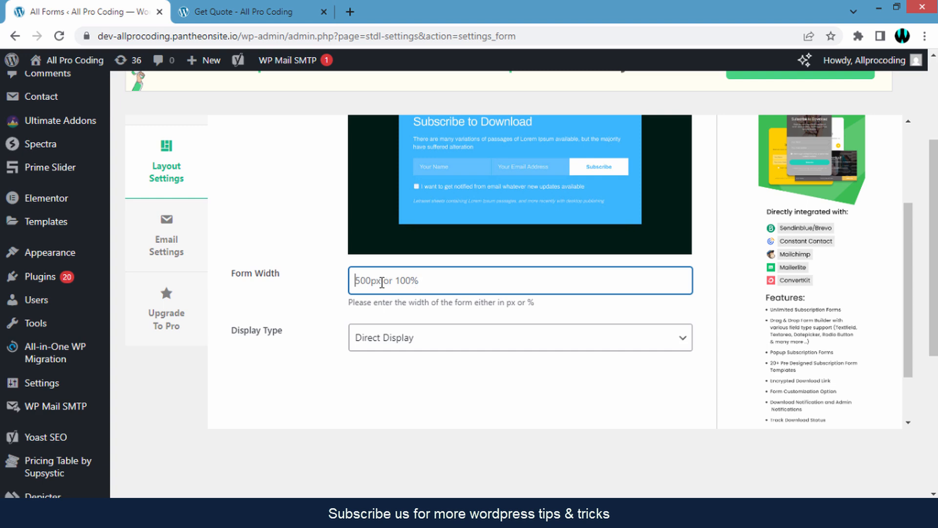
{"action": "left_click", "coordinate": [330, 352]}
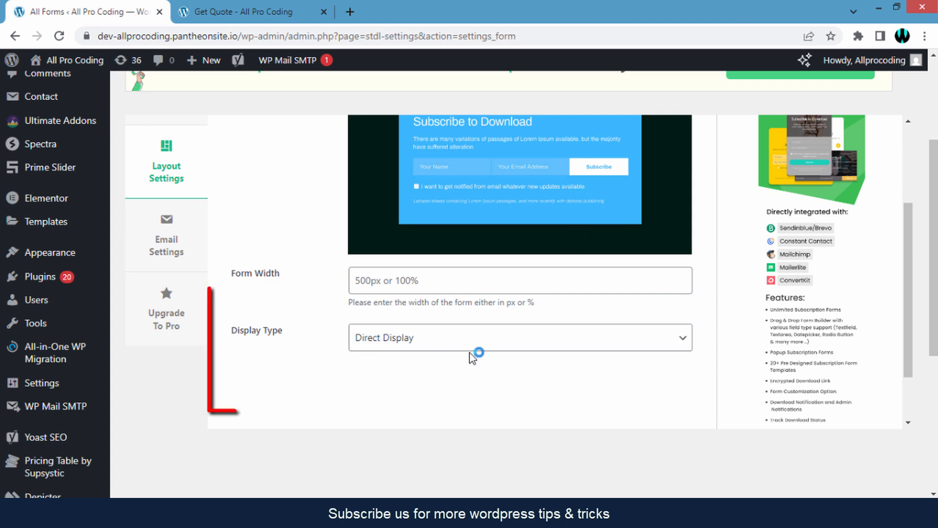
{"action": "left_click", "coordinate": [463, 349]}
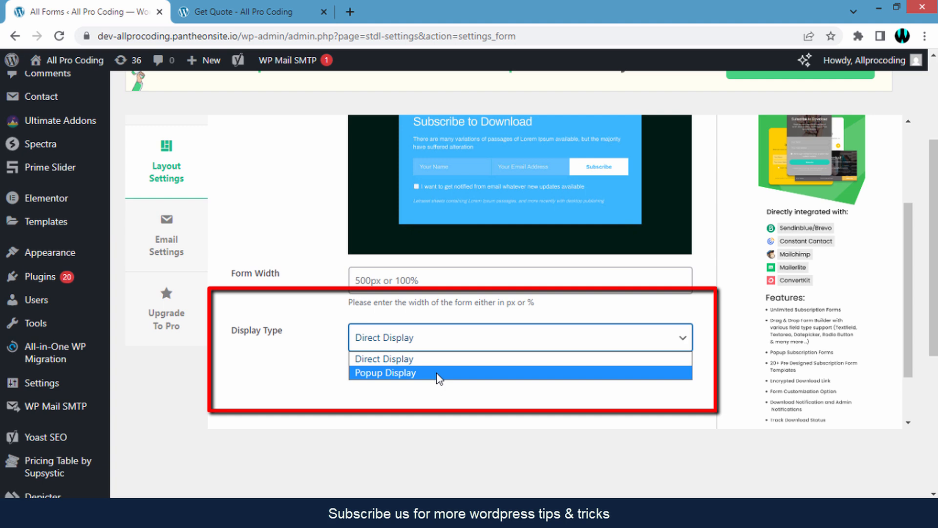
{"action": "left_click", "coordinate": [437, 360]}
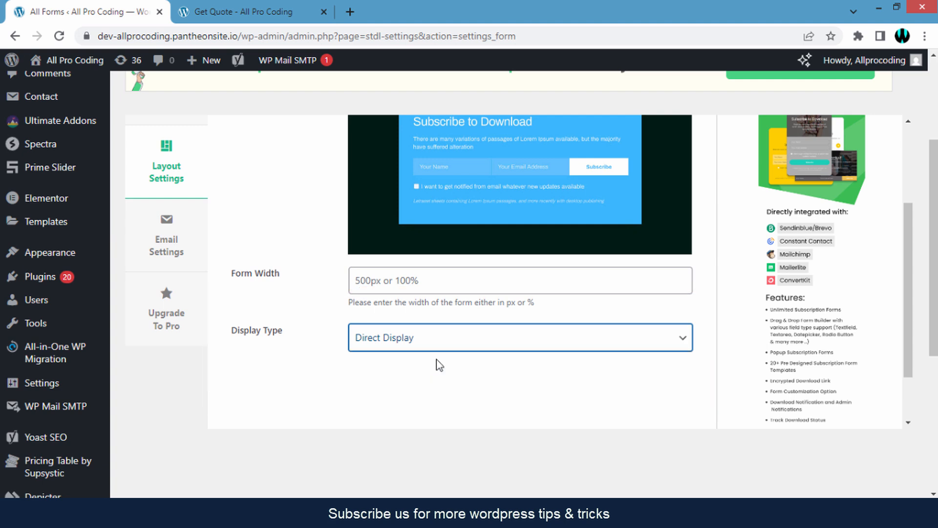
{"action": "left_click", "coordinate": [400, 389]}
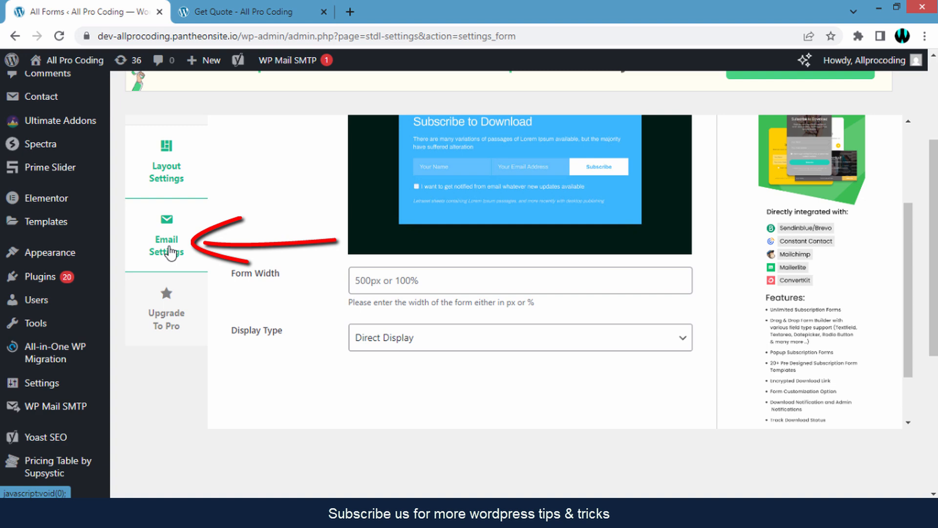
Step: In the email settings, review the email subject, the sender's email and name, and the email message
{"action": "left_click", "coordinate": [169, 252]}
{"action": "scroll", "coordinate": [318, 283], "scroll_direction": "up", "scroll_amount": 3}
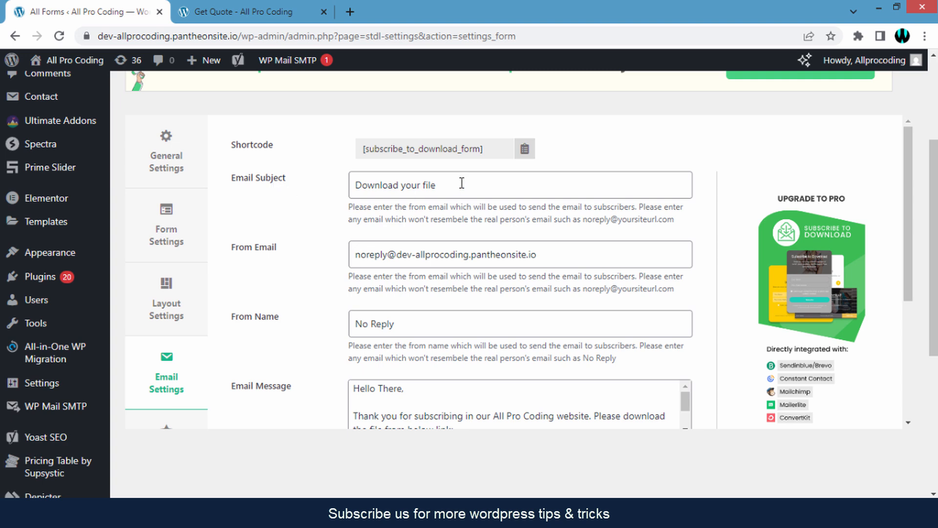
{"action": "left_click_drag", "start_coordinate": [461, 183], "coordinate": [341, 194]}
{"action": "left_click", "coordinate": [329, 224]}
{"action": "left_click_drag", "start_coordinate": [354, 255], "coordinate": [562, 262]}
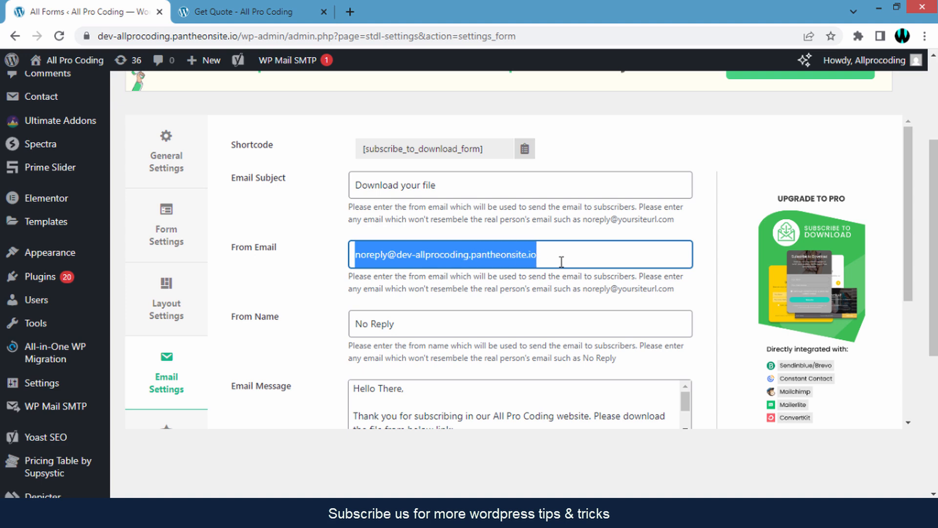
{"action": "left_click", "coordinate": [559, 262]}
{"action": "scroll", "coordinate": [559, 262], "scroll_direction": "down", "scroll_amount": 2}
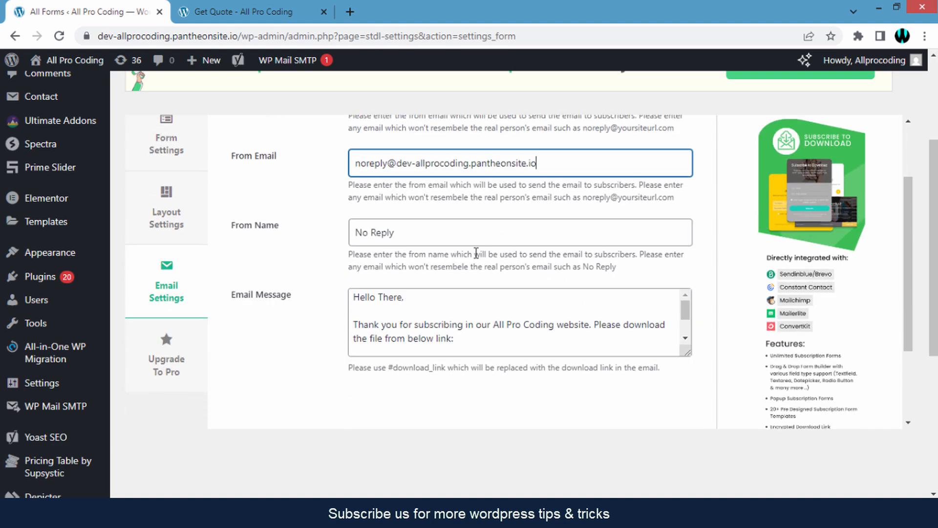
{"action": "left_click_drag", "start_coordinate": [430, 232], "coordinate": [354, 232]}
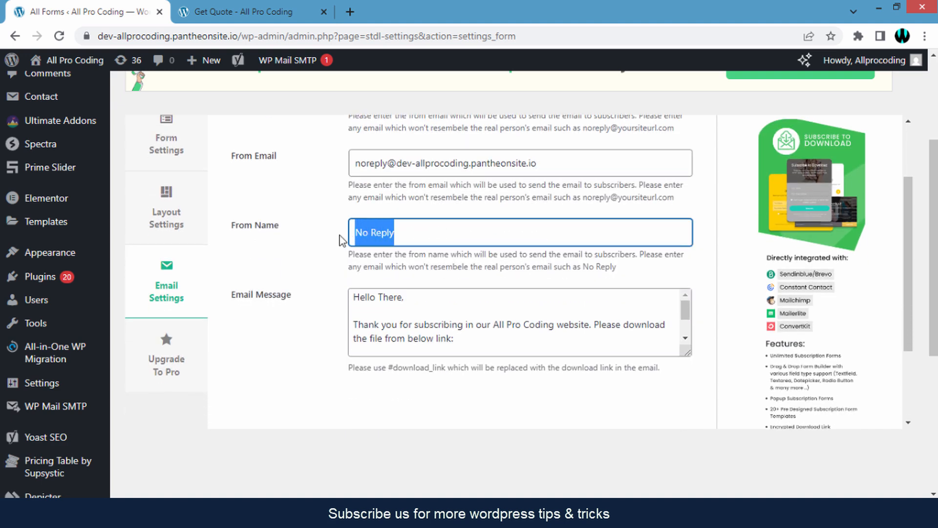
{"action": "left_click", "coordinate": [335, 243]}
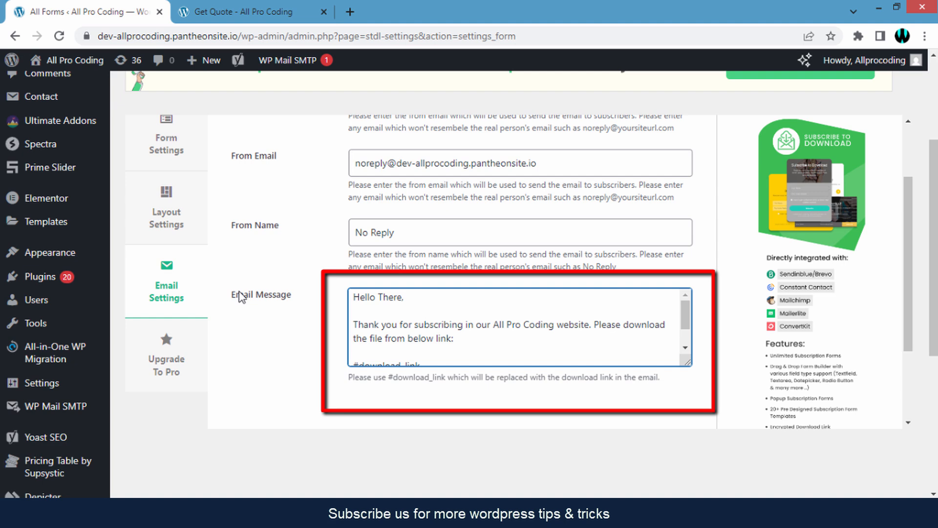
{"action": "left_click_drag", "start_coordinate": [232, 295], "coordinate": [286, 296]}
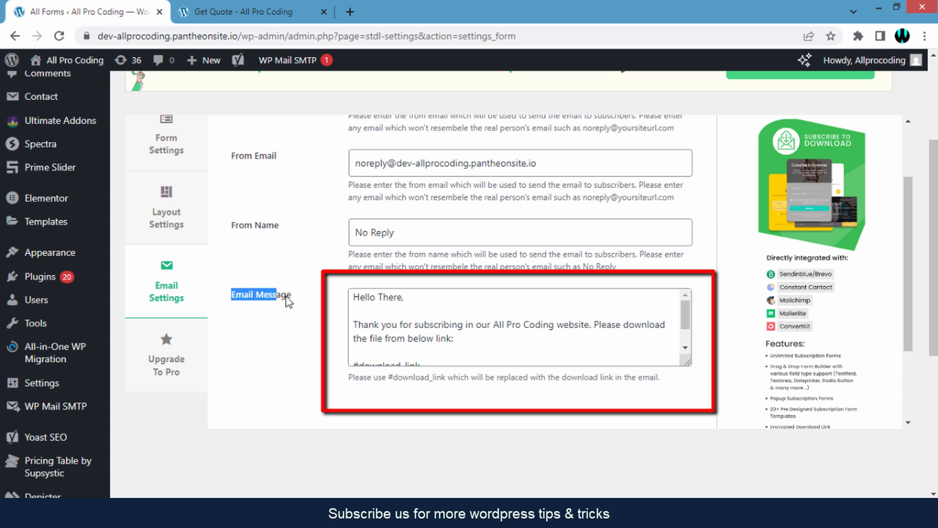
Step: Enlarge the email message box to read the full message with #download_link, and save the form settings
{"action": "left_click", "coordinate": [288, 299]}
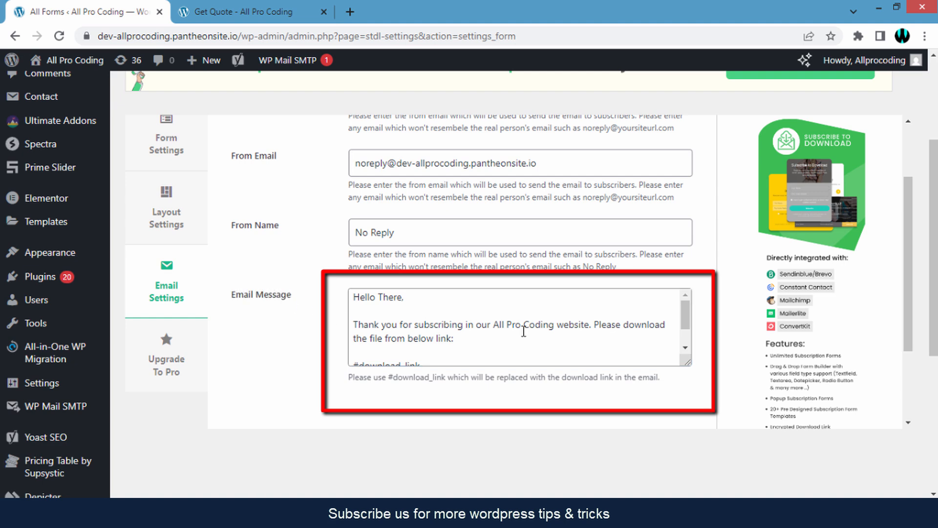
{"action": "left_click", "coordinate": [523, 331]}
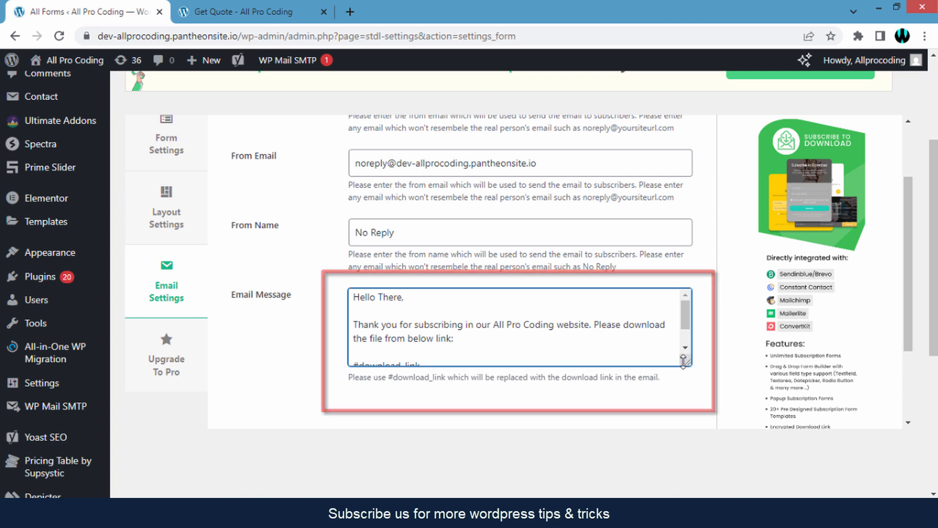
{"action": "left_click_drag", "start_coordinate": [687, 363], "coordinate": [688, 411]}
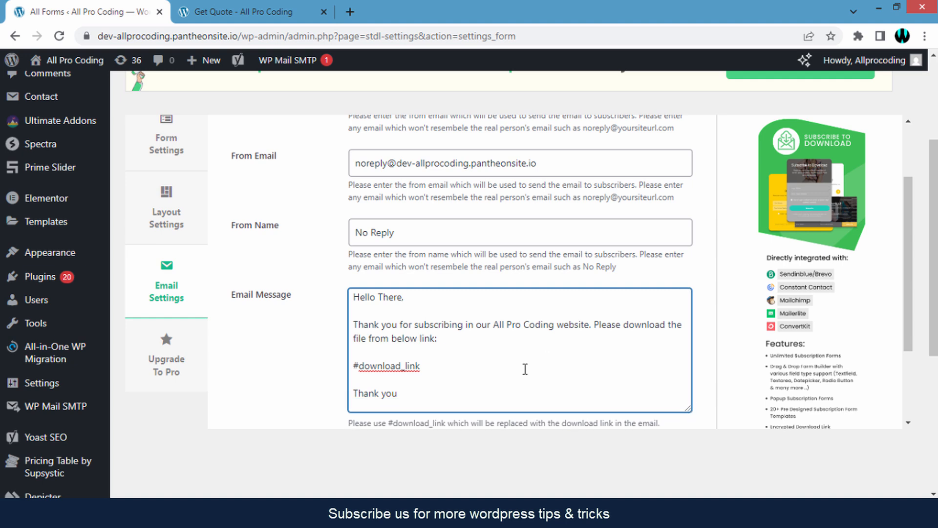
{"action": "left_click", "coordinate": [288, 389]}
{"action": "scroll", "coordinate": [322, 413], "scroll_direction": "down", "scroll_amount": 1}
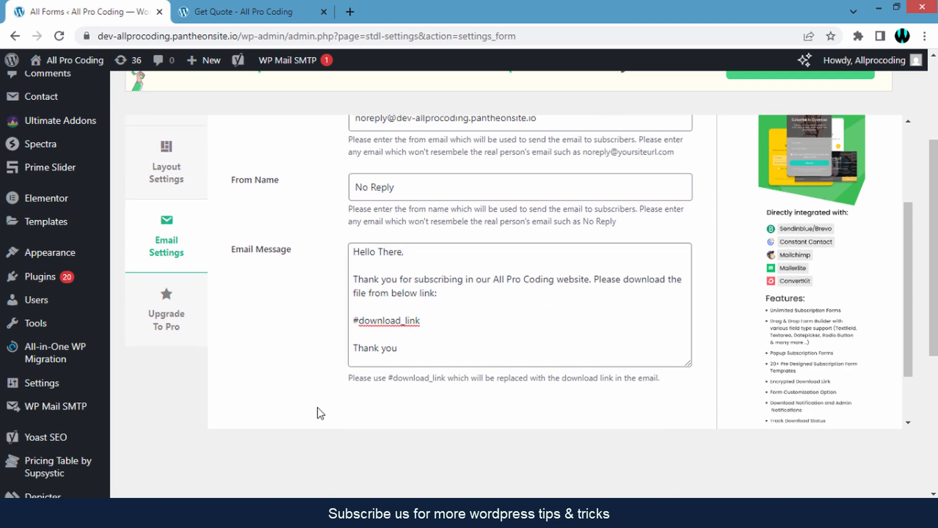
{"action": "scroll", "coordinate": [320, 413], "scroll_direction": "up", "scroll_amount": 6}
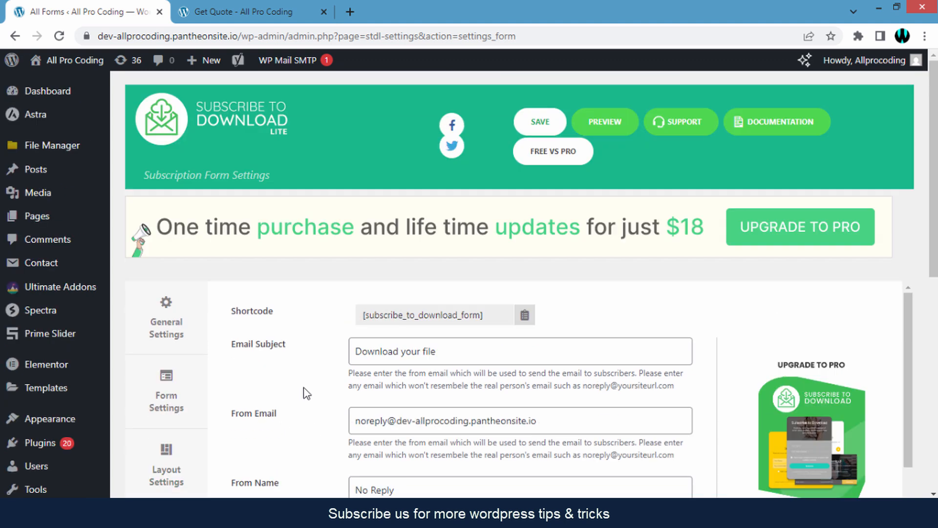
{"action": "left_click", "coordinate": [542, 127]}
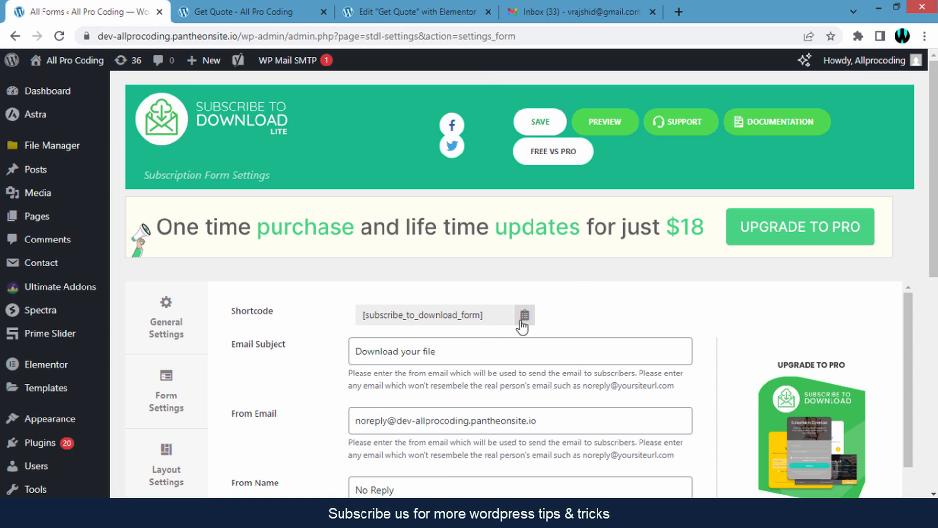
Step: Copy the form's shortcode [subscribe_to_download_form] from the Subscribe to Download Lite settings
{"action": "left_click", "coordinate": [428, 10]}
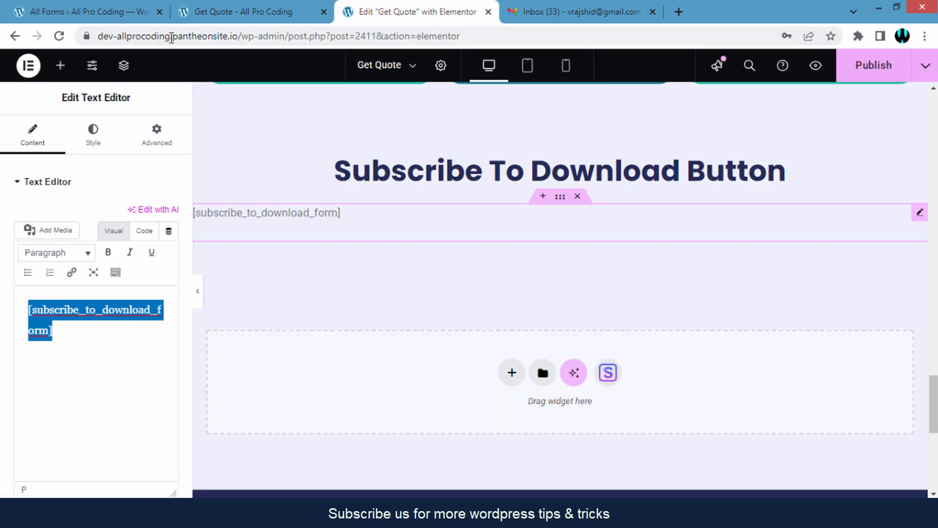
{"action": "left_click", "coordinate": [88, 11]}
{"action": "left_click", "coordinate": [525, 317]}
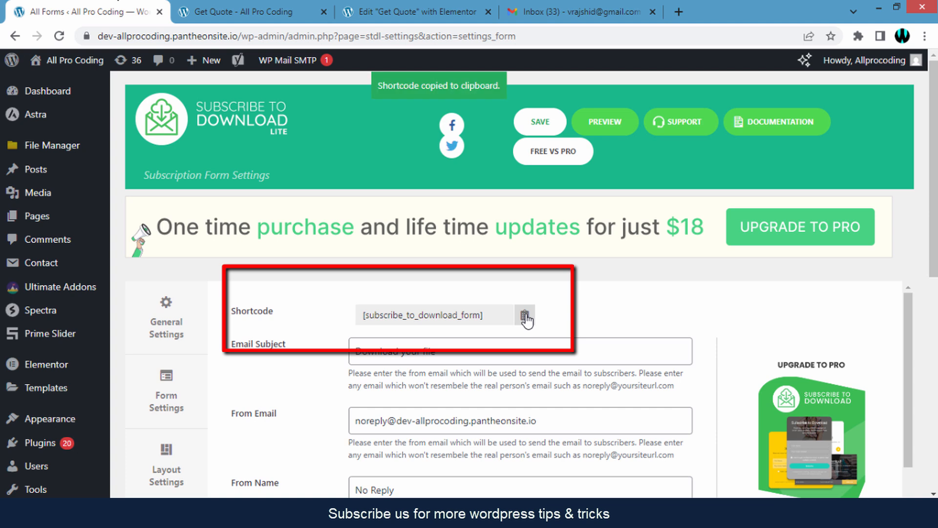
Step: In the Elementor edit of Get Quote, replace the text editor's content with the copied [subscribe_to_download_form] shortcode and publish the page
{"action": "left_click", "coordinate": [419, 10]}
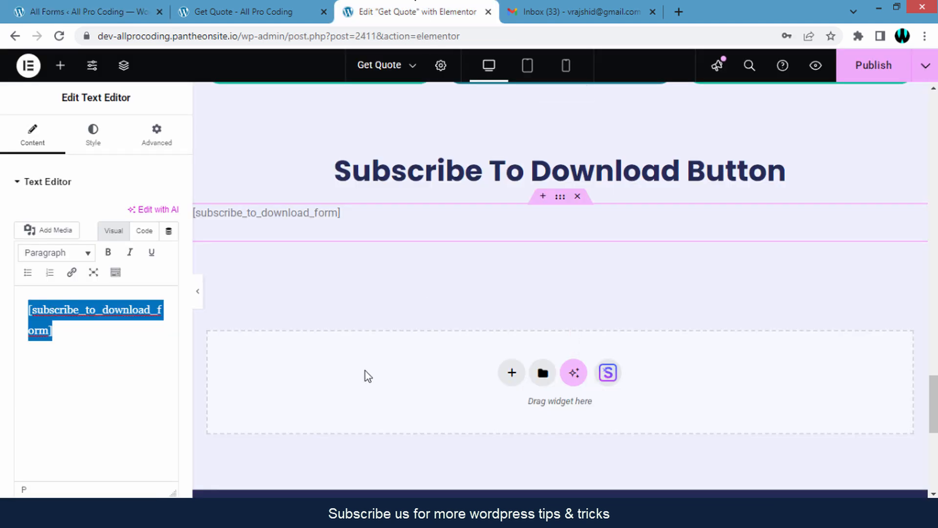
{"action": "key", "text": "ctrl+v"}
{"action": "key", "text": "ctrl+a"}
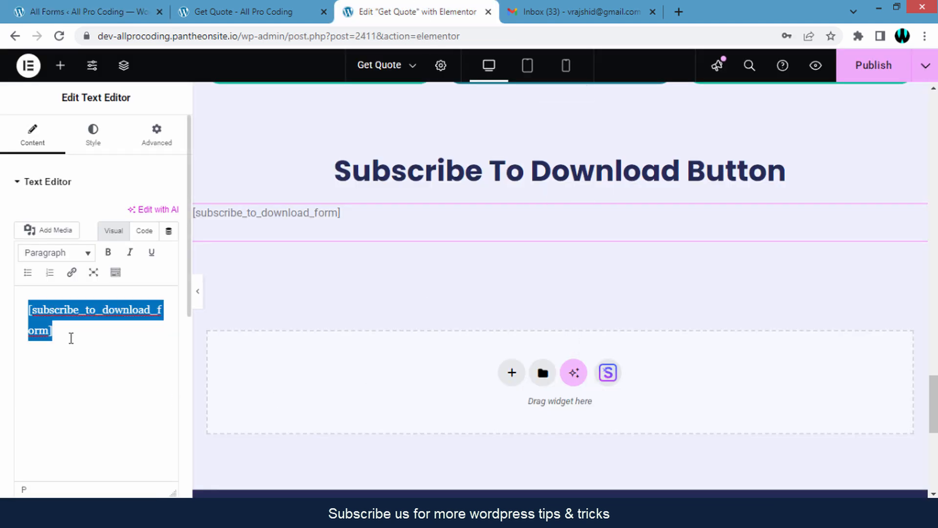
{"action": "key", "text": "BackSpace"}
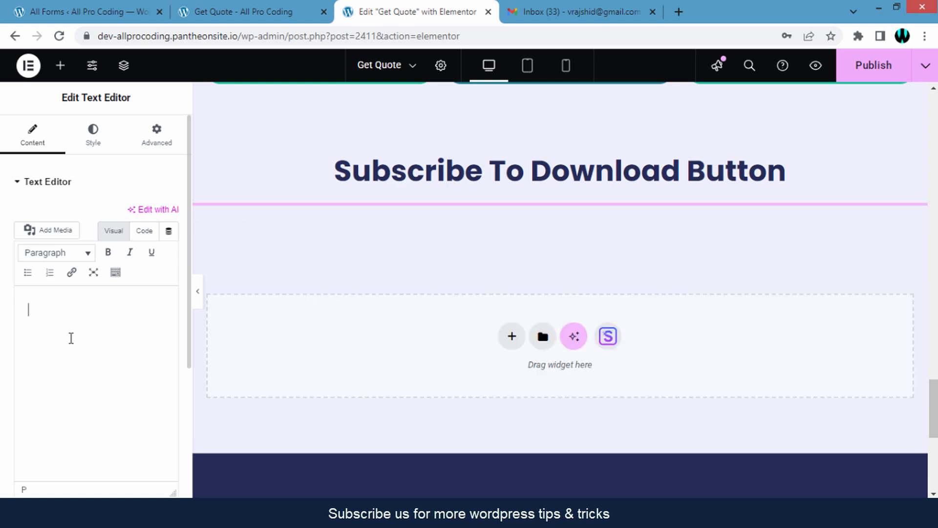
{"action": "key", "text": "ctrl+v"}
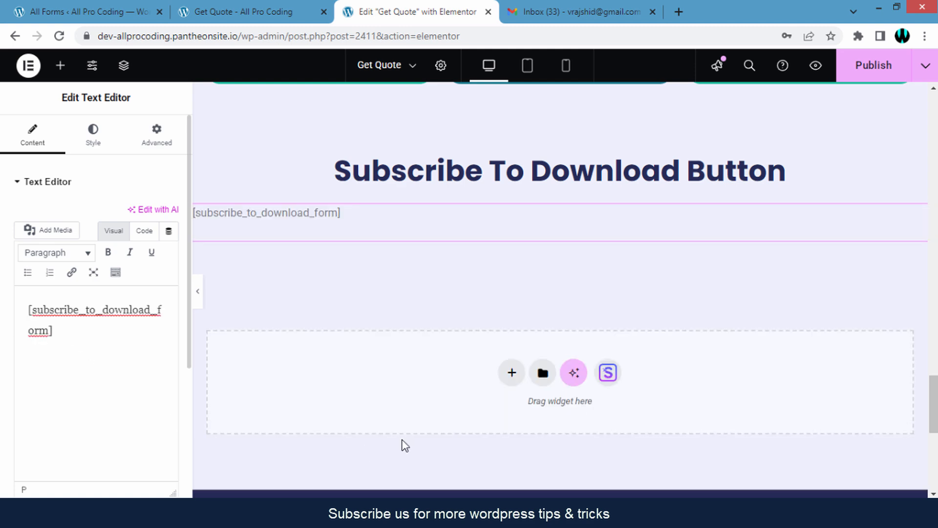
{"action": "left_click", "coordinate": [869, 69]}
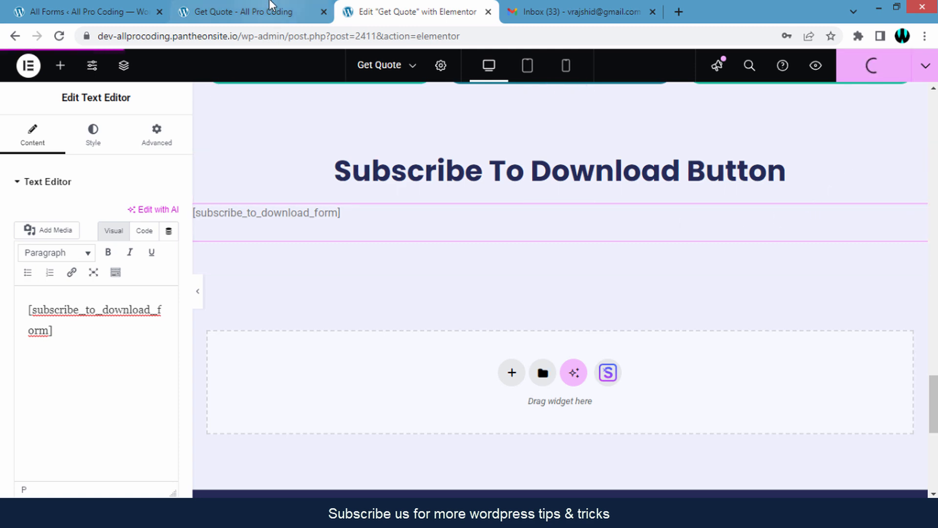
Step: Check the subscription form on the live Get Quote page and clear its name field
{"action": "left_click", "coordinate": [244, 11]}
{"action": "scroll", "coordinate": [453, 337], "scroll_direction": "down", "scroll_amount": 1}
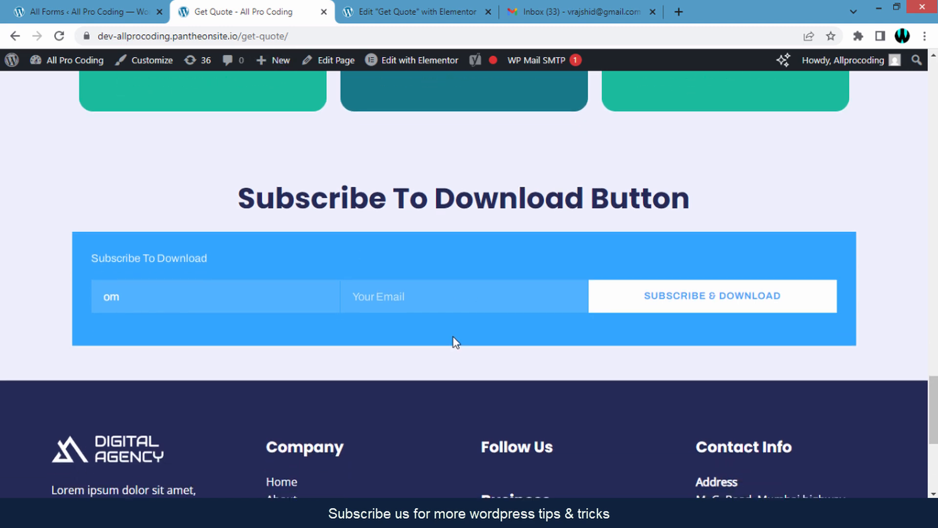
{"action": "scroll", "coordinate": [493, 352], "scroll_direction": "up", "scroll_amount": 1}
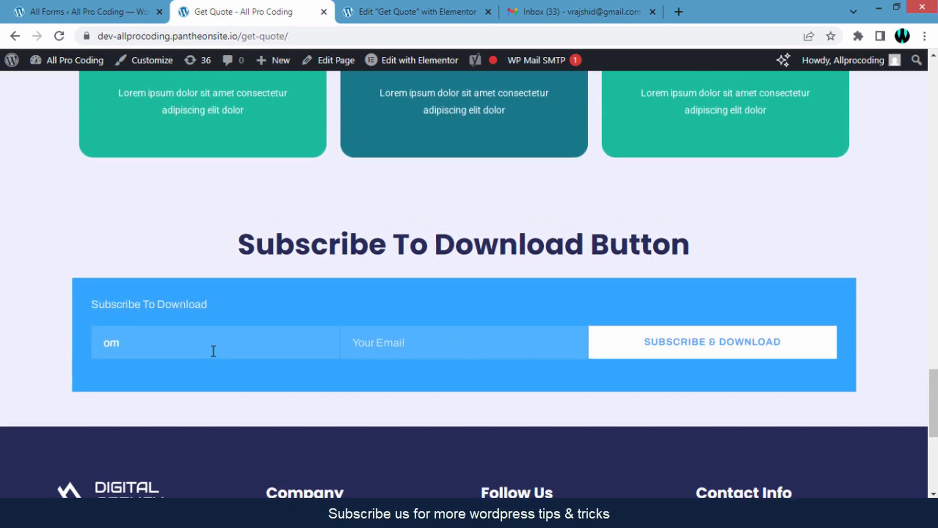
{"action": "left_click", "coordinate": [120, 352]}
{"action": "key", "text": "BackSpace"}
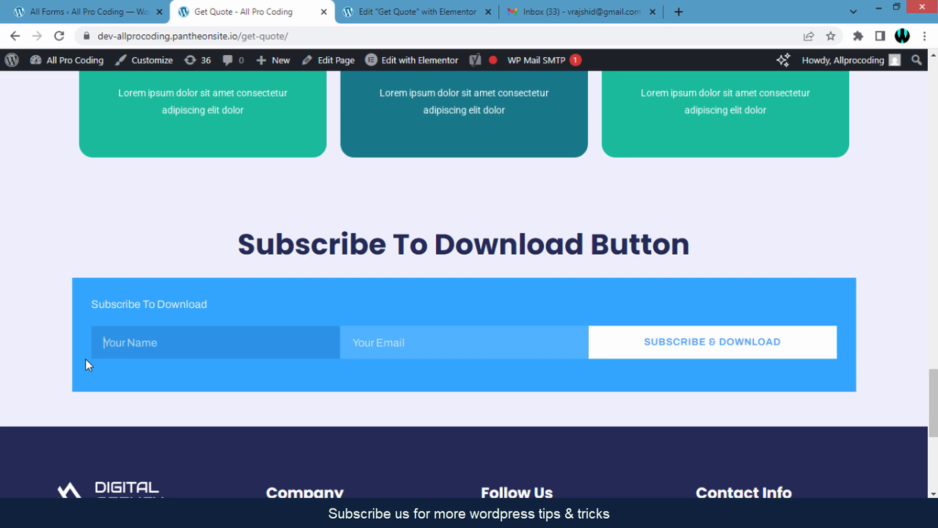
{"action": "left_click", "coordinate": [310, 12]}
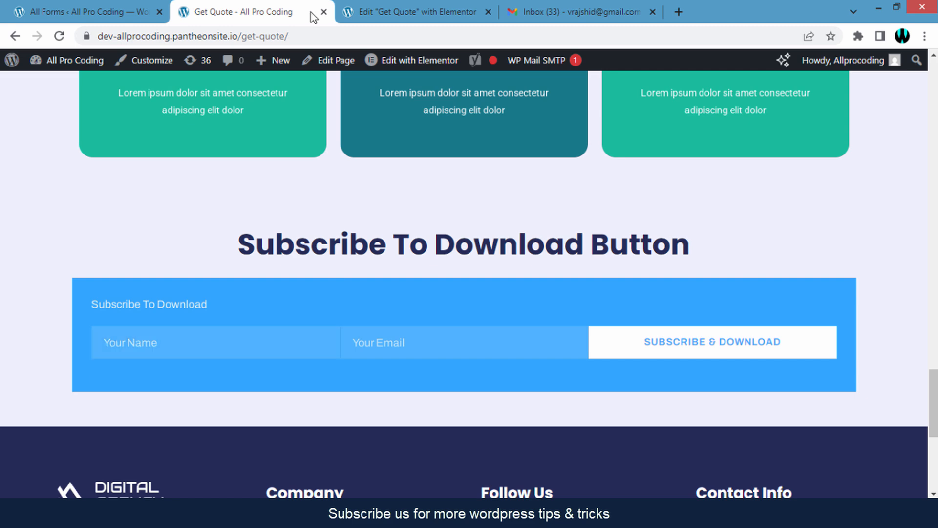
Step: Open the form preview from the plugin settings, fill in the subscriber's name and email, and submit the subscription
{"action": "left_click", "coordinate": [88, 12]}
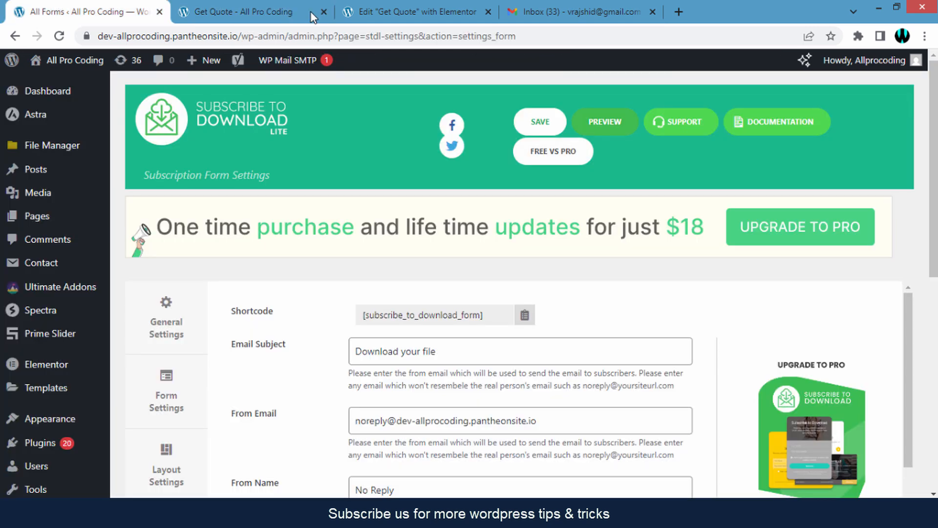
{"action": "left_click", "coordinate": [604, 121]}
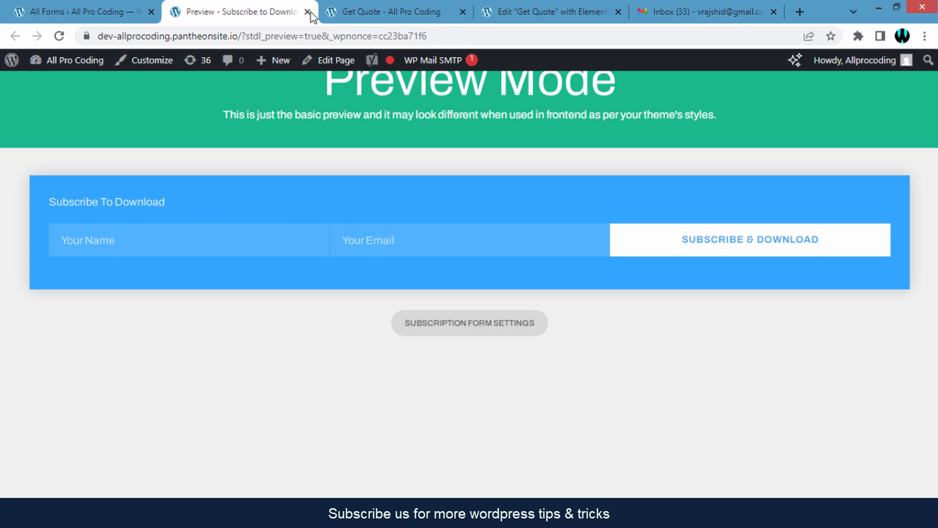
{"action": "left_click", "coordinate": [132, 239]}
{"action": "left_click", "coordinate": [136, 304]}
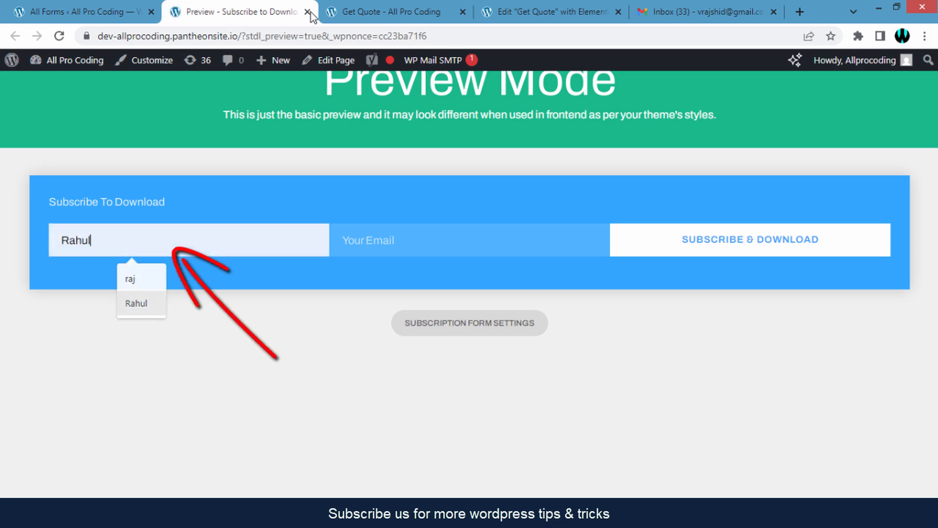
{"action": "left_click", "coordinate": [413, 239]}
{"action": "left_click", "coordinate": [446, 278]}
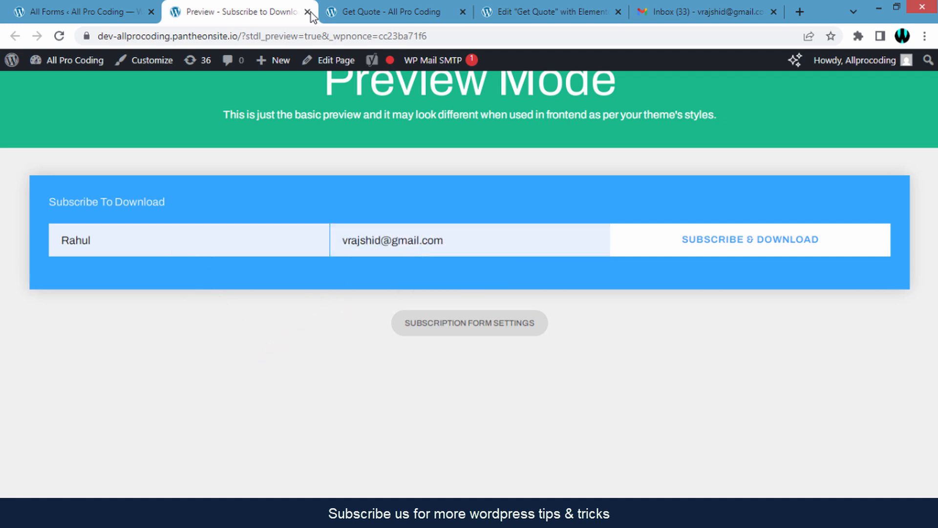
{"action": "left_click", "coordinate": [749, 239]}
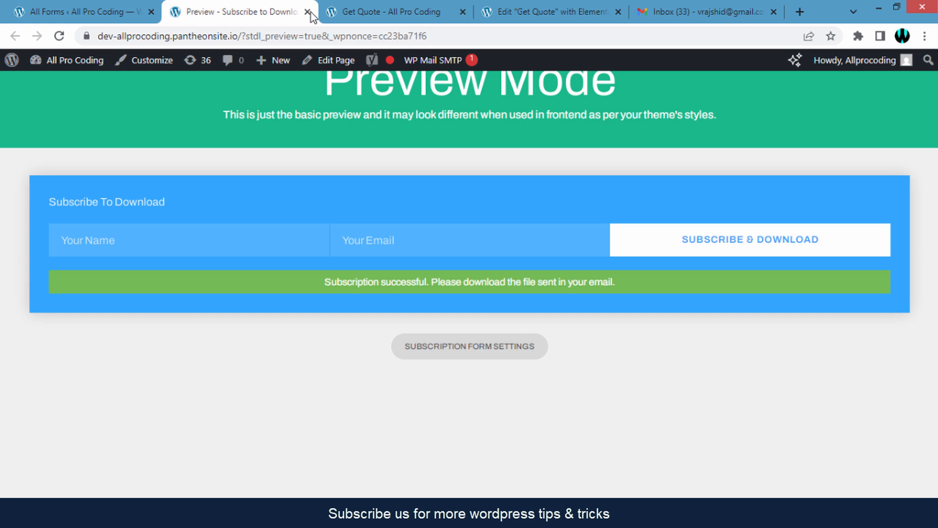
Step: Refresh the Gmail inbox, open the "Download your file" email, and view the linked AllProCodingPDF.pdf
{"action": "left_click", "coordinate": [675, 11]}
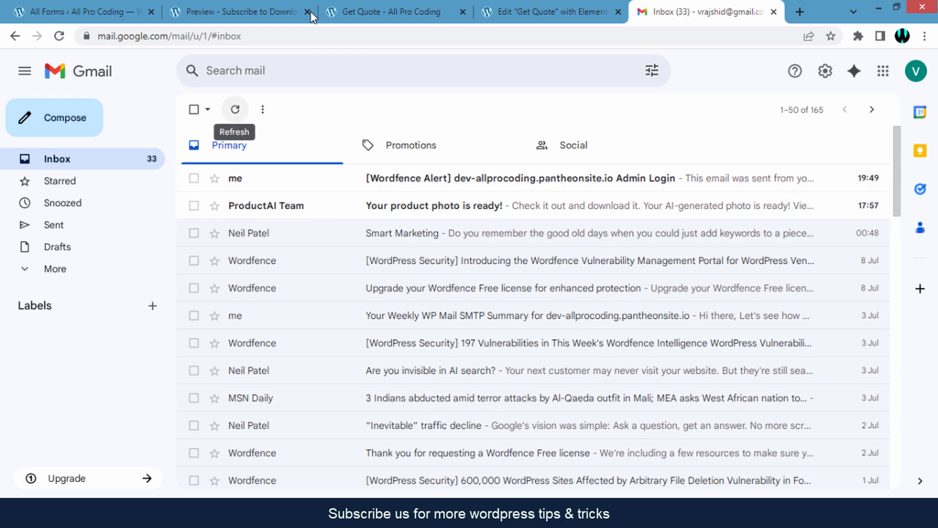
{"action": "left_click", "coordinate": [235, 109]}
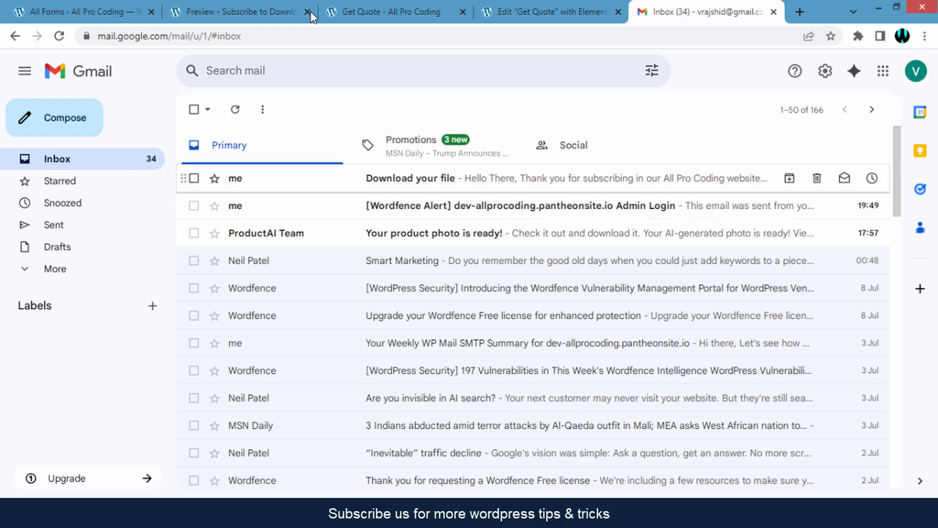
{"action": "left_click", "coordinate": [410, 178]}
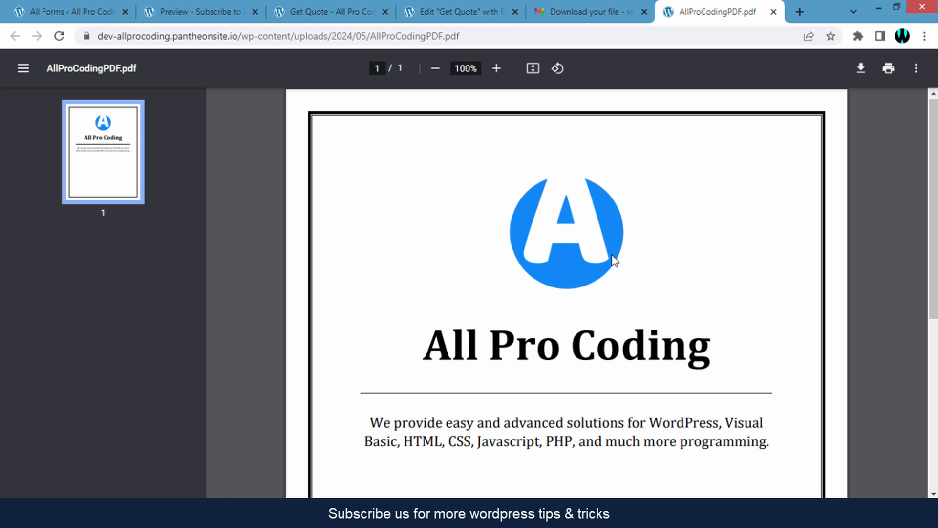
{"action": "scroll", "coordinate": [614, 259], "scroll_direction": "down", "scroll_amount": 3}
{"action": "scroll", "coordinate": [614, 259], "scroll_direction": "up", "scroll_amount": 3}
Step: Return to the download email, and look at the subscription form on the Get Quote page
{"action": "left_click", "coordinate": [589, 12]}
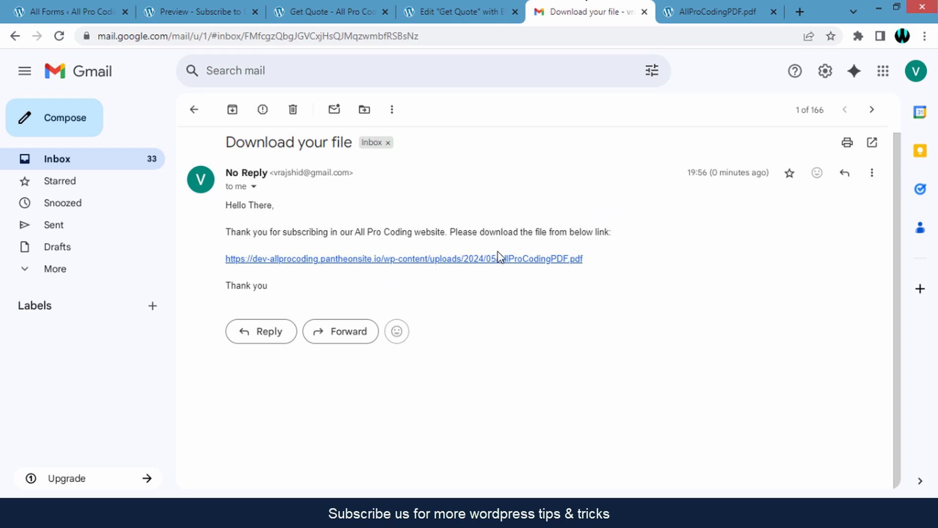
{"action": "left_click", "coordinate": [347, 14]}
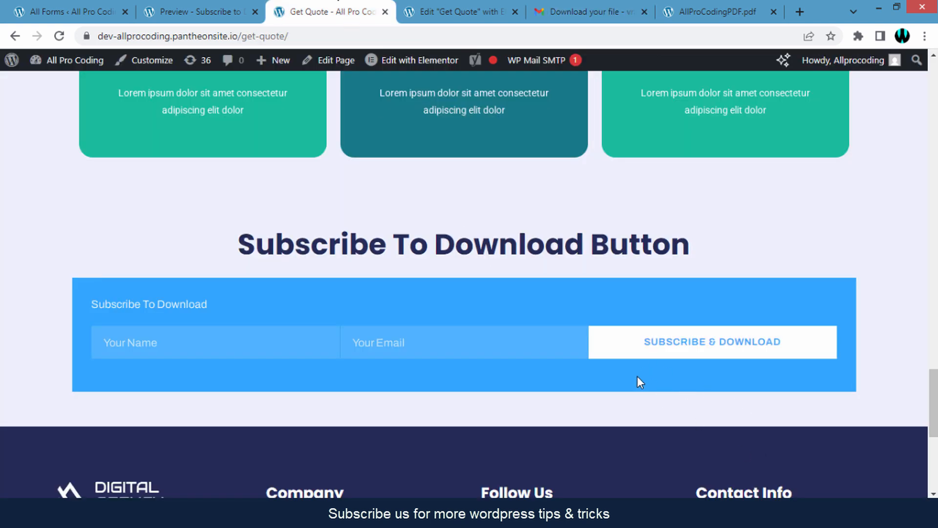
{"action": "scroll", "coordinate": [637, 376], "scroll_direction": "down", "scroll_amount": 1}
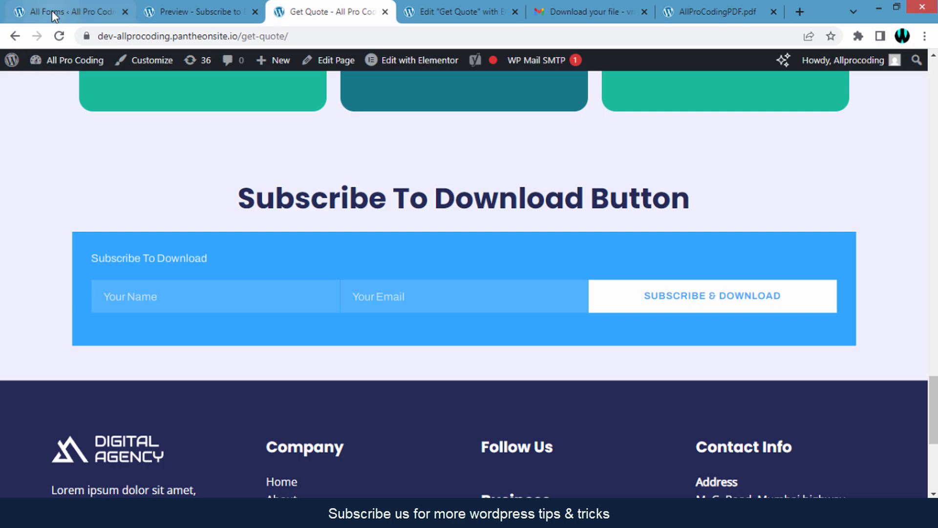
Step: Open the Subscribers page of Subscribe to Download Lite and review the subscriber list with its download status
{"action": "left_click", "coordinate": [29, 12]}
{"action": "scroll", "coordinate": [92, 283], "scroll_direction": "down", "scroll_amount": 5}
{"action": "scroll", "coordinate": [92, 283], "scroll_direction": "down", "scroll_amount": 4}
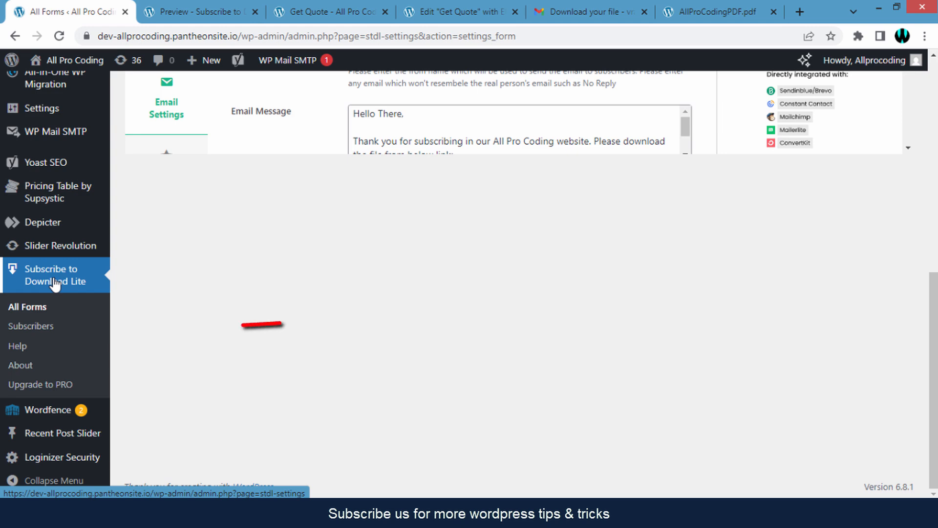
{"action": "left_click", "coordinate": [43, 332]}
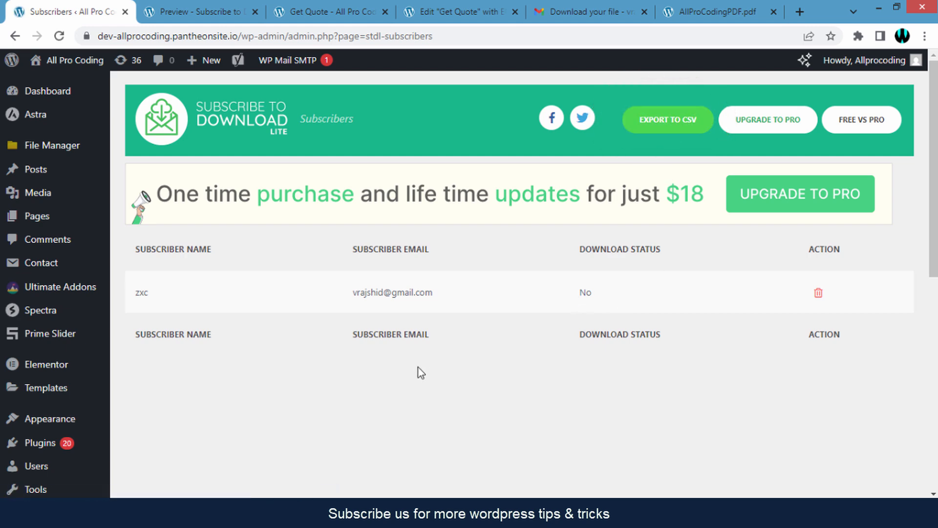
{"action": "scroll", "coordinate": [415, 367], "scroll_direction": "down", "scroll_amount": 5}
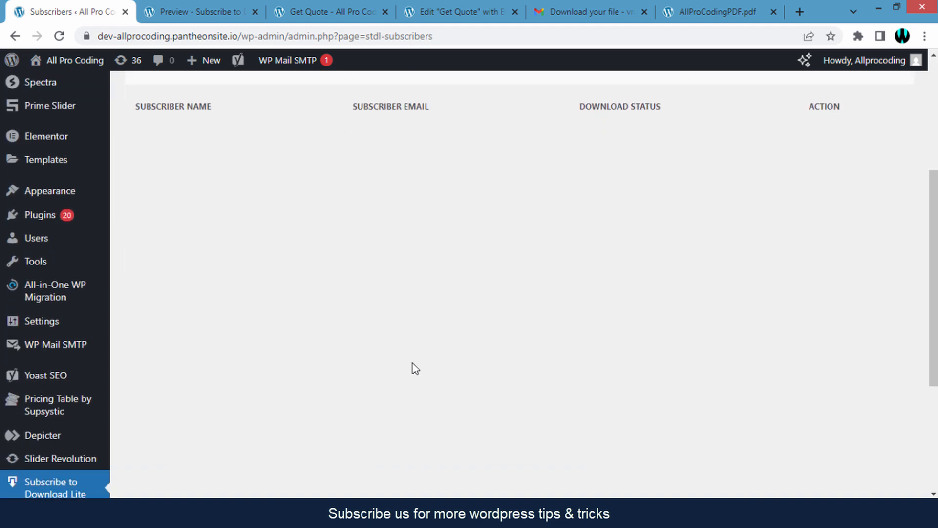
{"action": "scroll", "coordinate": [415, 367], "scroll_direction": "up", "scroll_amount": 5}
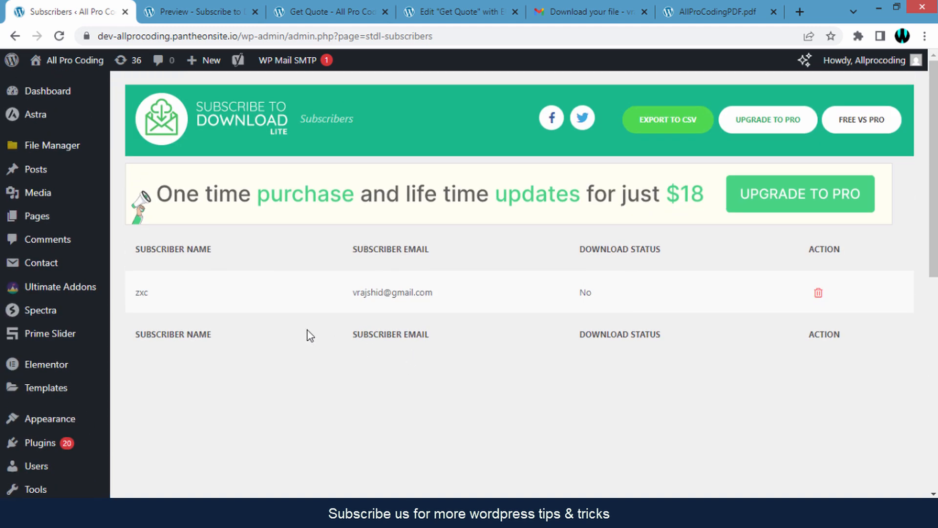
Step: Revisit the form preview, and look through the Subscribers page once more
{"action": "left_click", "coordinate": [200, 11]}
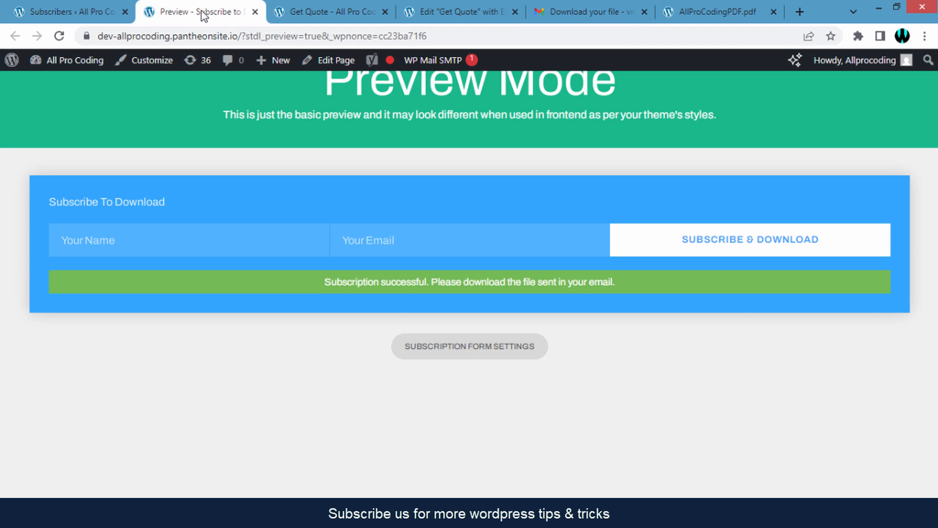
{"action": "left_click", "coordinate": [306, 7]}
{"action": "left_click", "coordinate": [73, 11]}
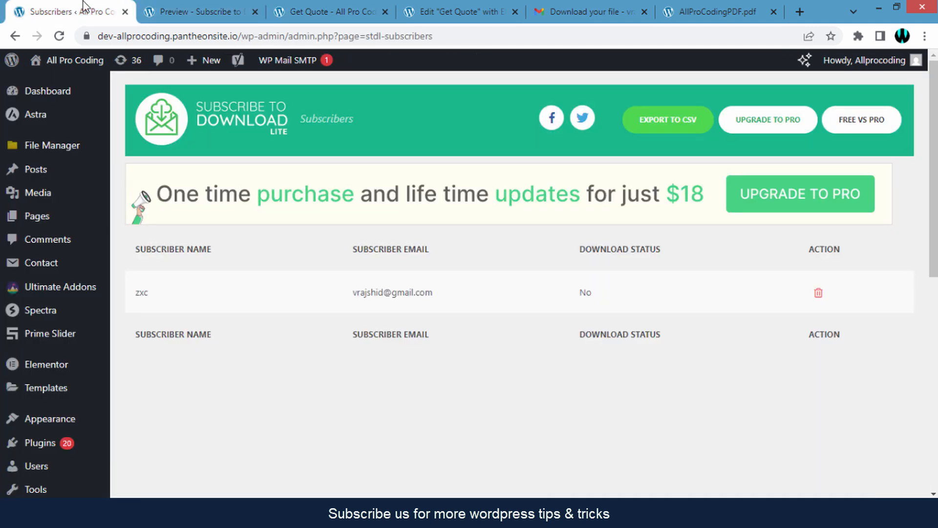
{"action": "scroll", "coordinate": [357, 274], "scroll_direction": "down", "scroll_amount": 1}
{"action": "scroll", "coordinate": [392, 293], "scroll_direction": "down", "scroll_amount": 6}
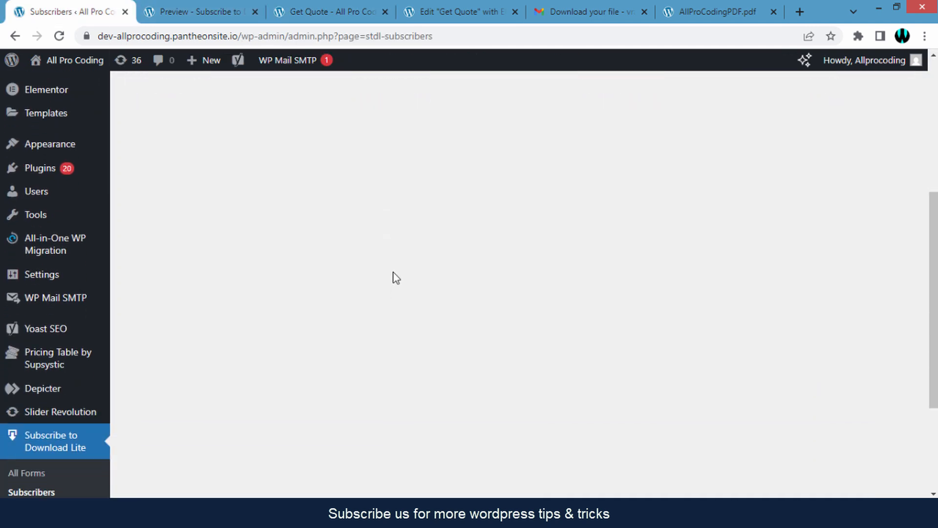
{"action": "scroll", "coordinate": [178, 276], "scroll_direction": "up", "scroll_amount": 5}
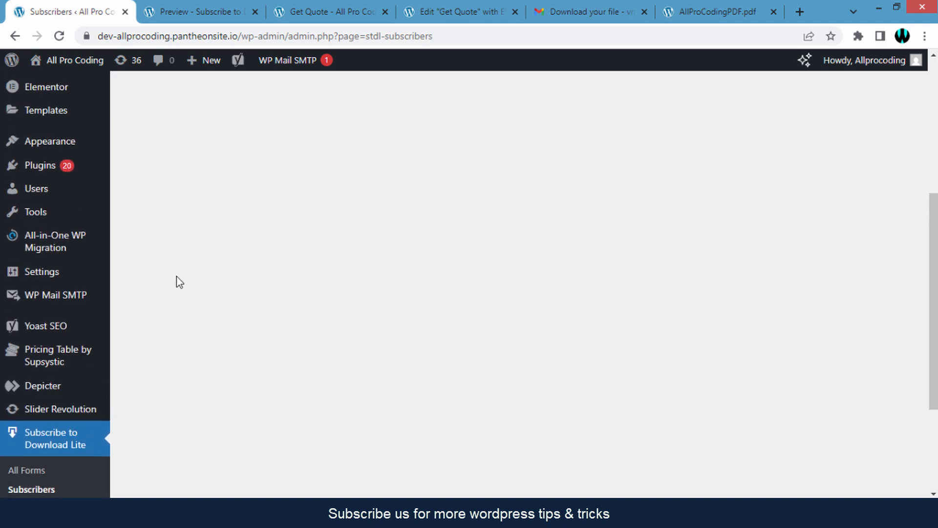